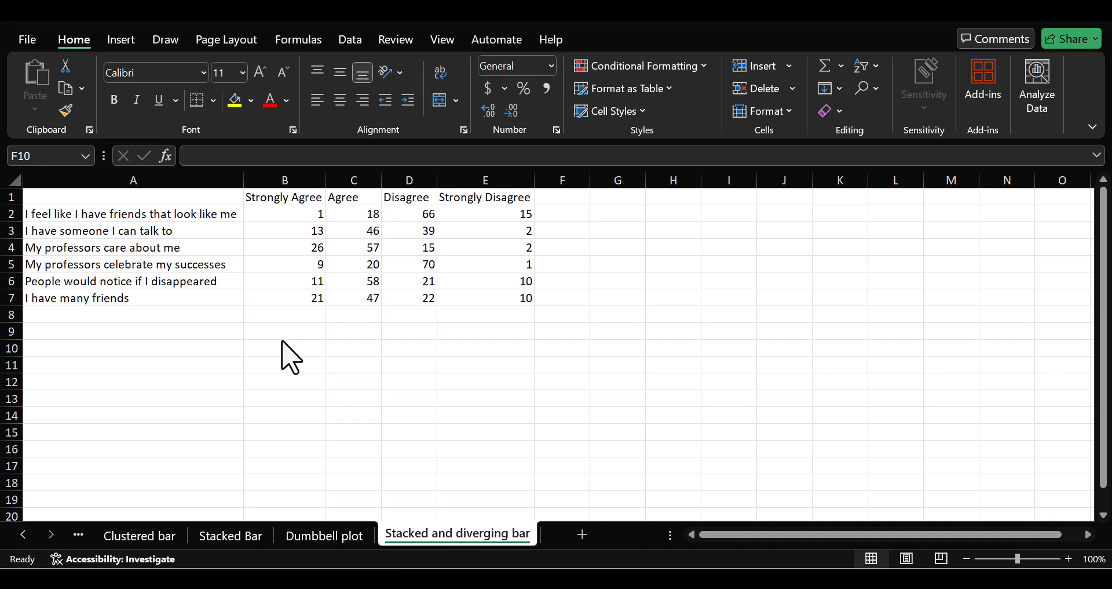
Select the survey data in A1:E7 and insert a 100% stacked column chart with the statements as categories.
{"action": "left_click", "coordinate": [156, 195]}
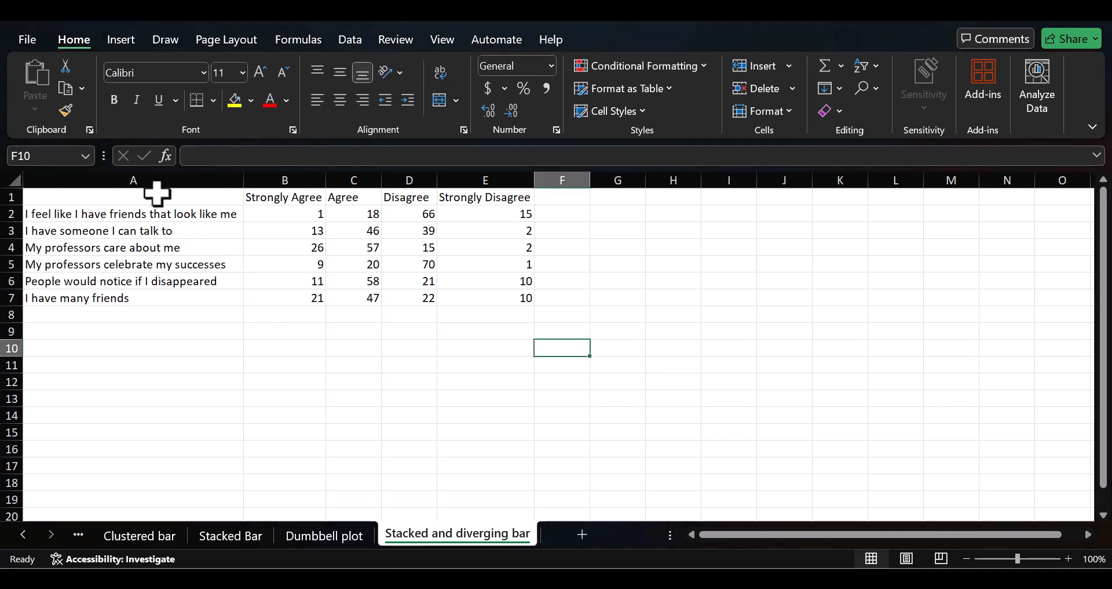
{"action": "left_click_drag", "start_coordinate": [137, 193], "coordinate": [491, 297]}
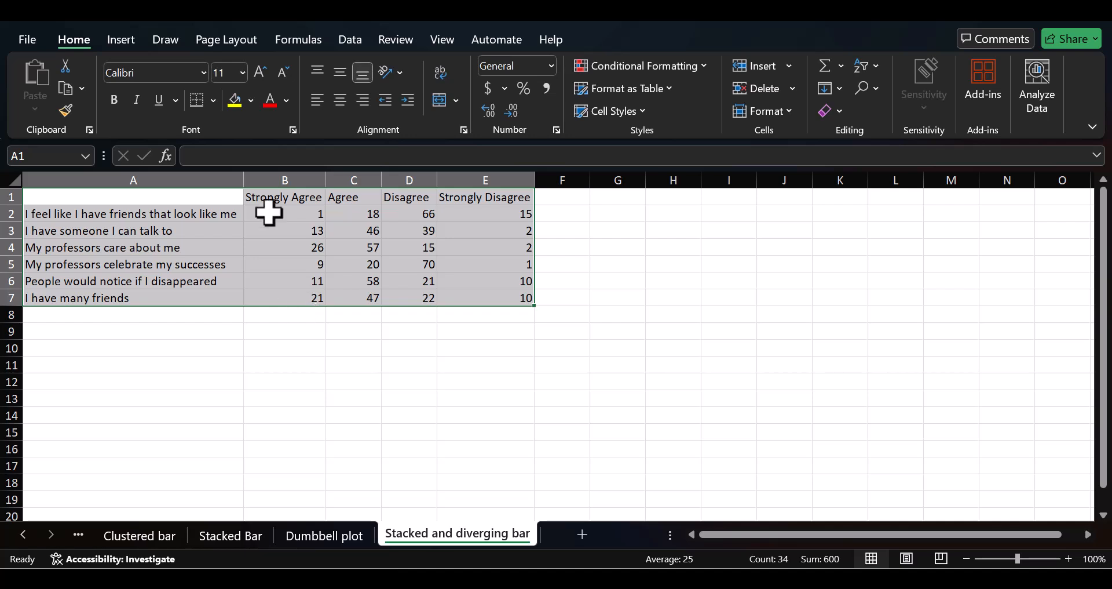
{"action": "left_click", "coordinate": [121, 40]}
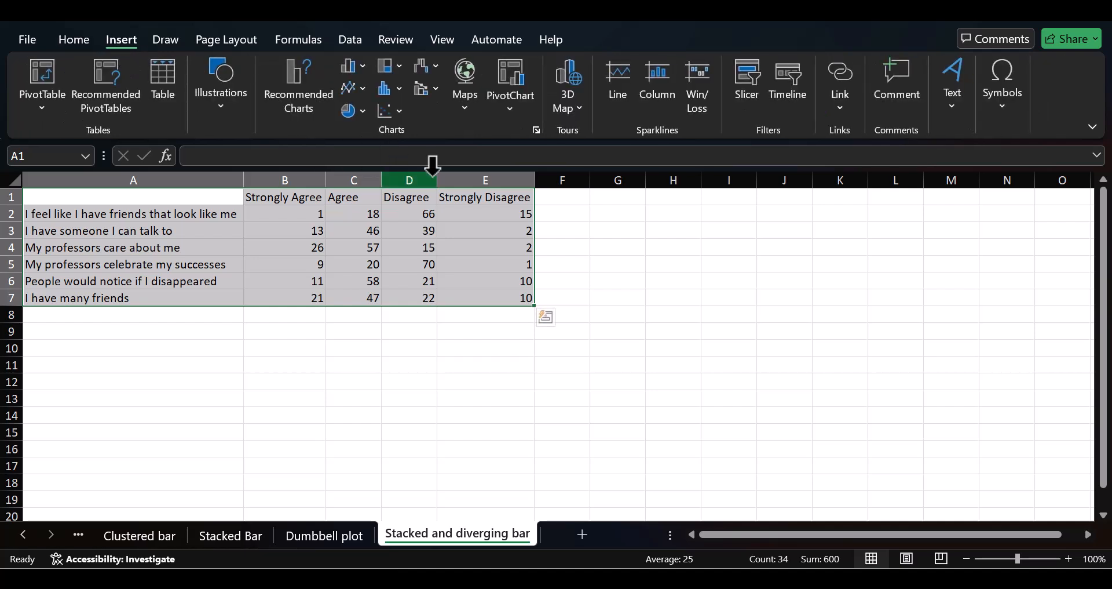
{"action": "left_click", "coordinate": [364, 69]}
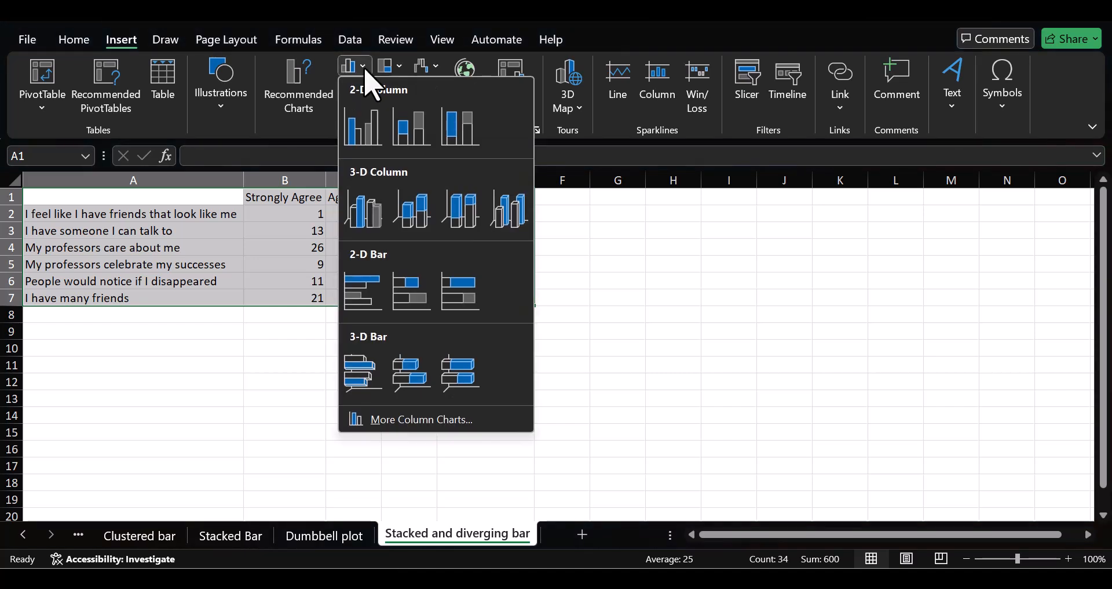
{"action": "left_click", "coordinate": [431, 428]}
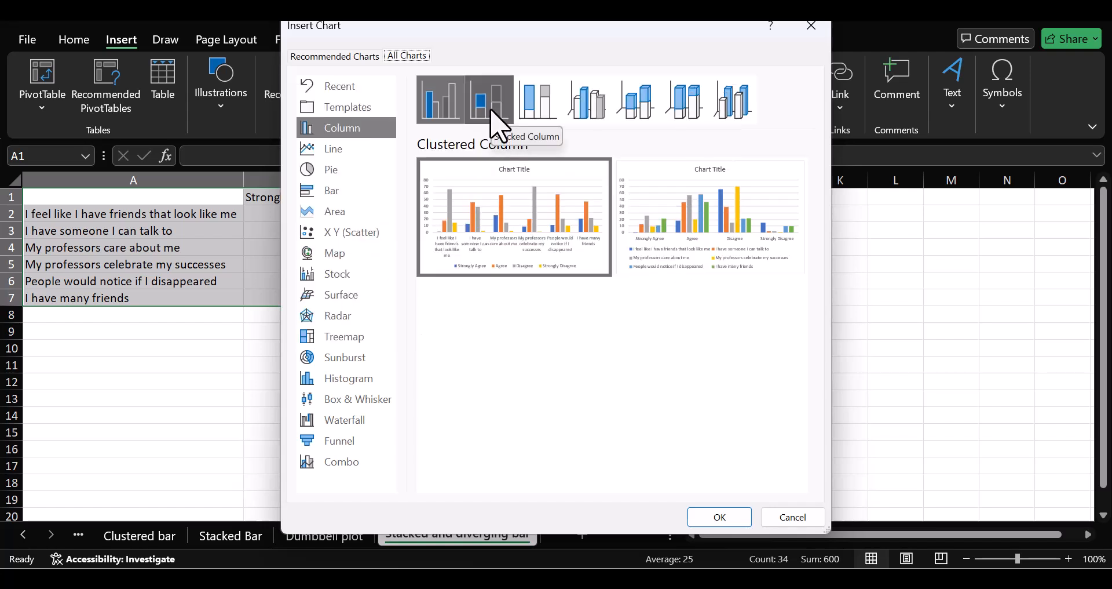
{"action": "left_click", "coordinate": [497, 121]}
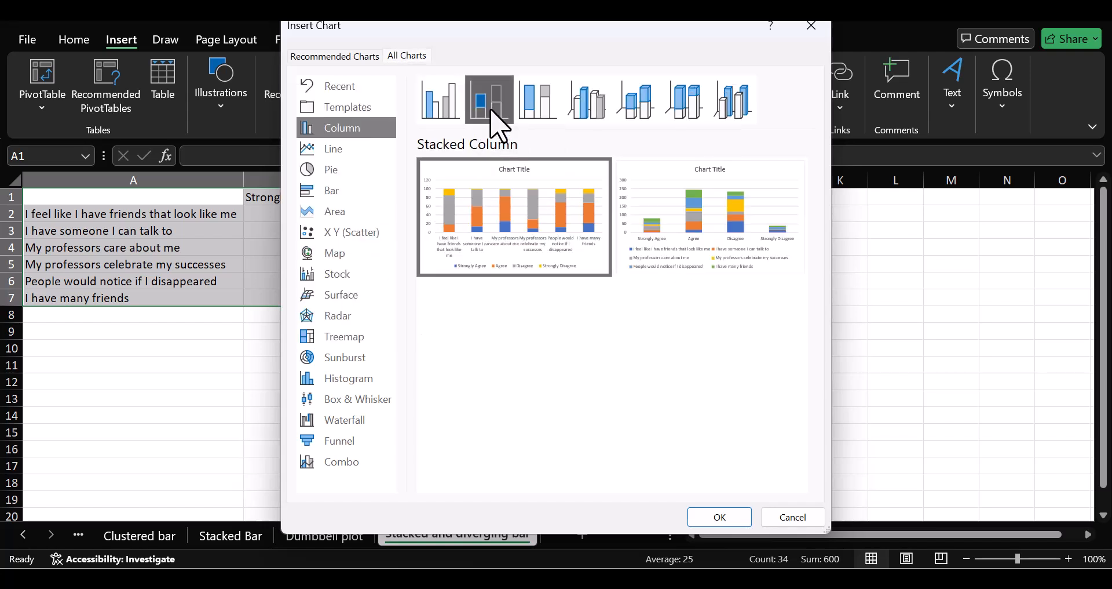
{"action": "left_click", "coordinate": [529, 114]}
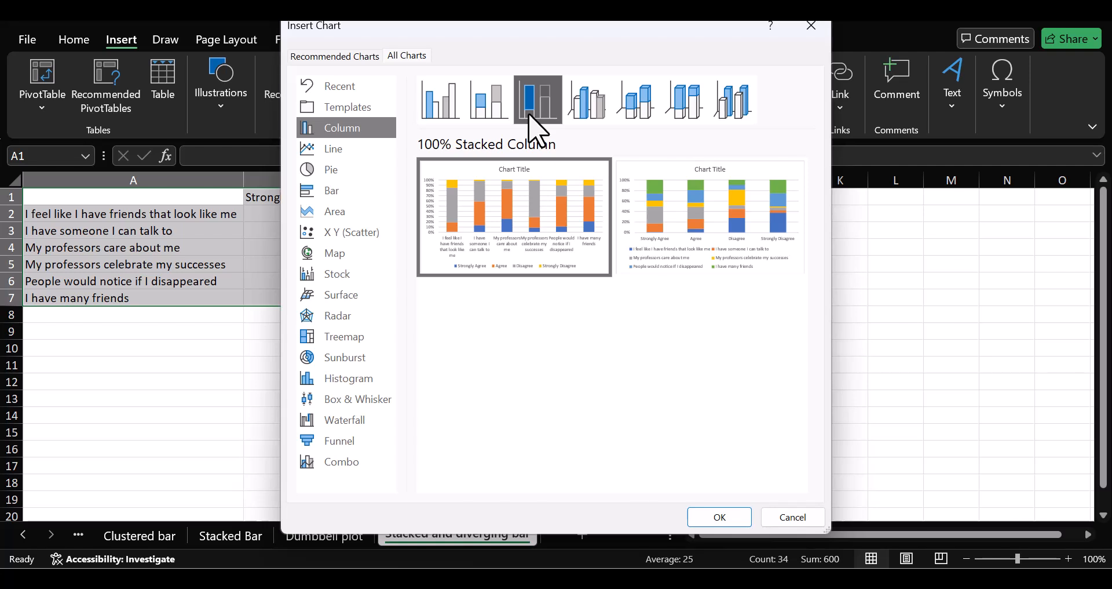
{"action": "left_click", "coordinate": [491, 117]}
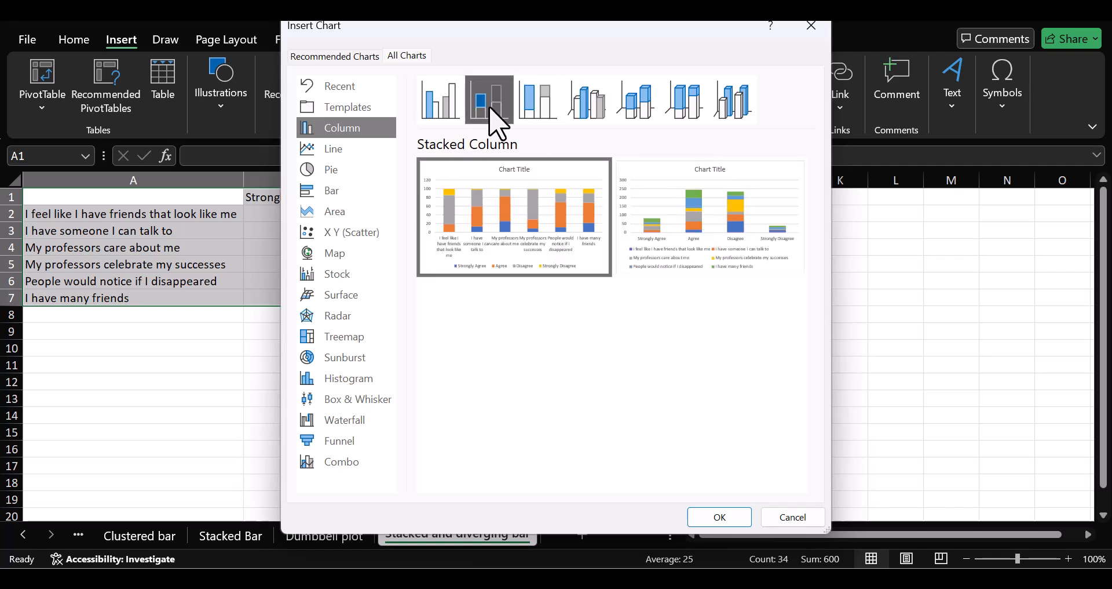
{"action": "left_click", "coordinate": [519, 109]}
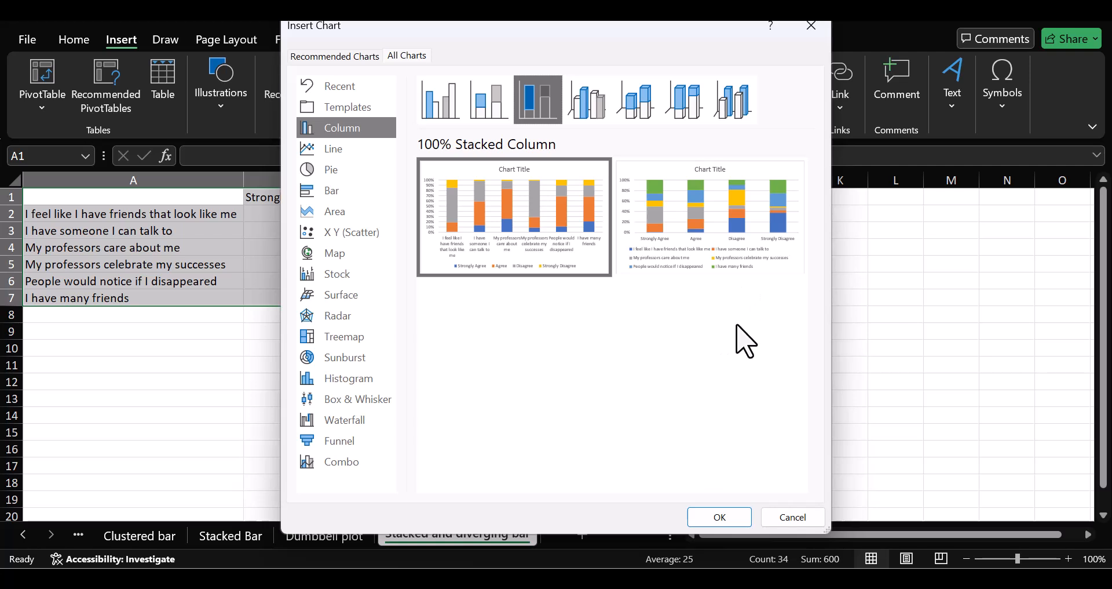
{"action": "mouse_move", "coordinate": [502, 232]}
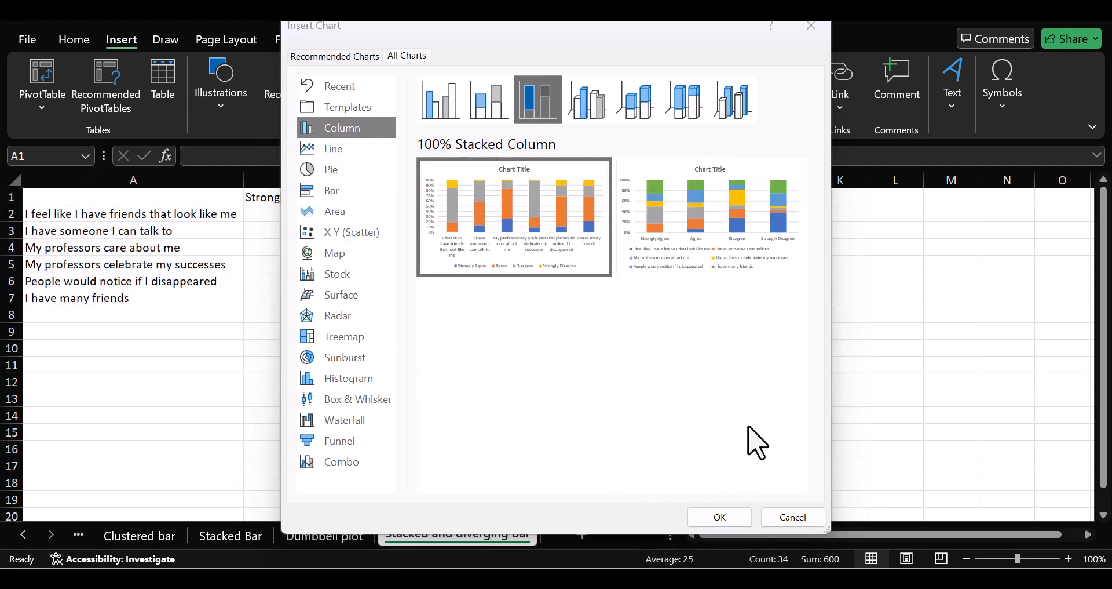
{"action": "left_click", "coordinate": [720, 517]}
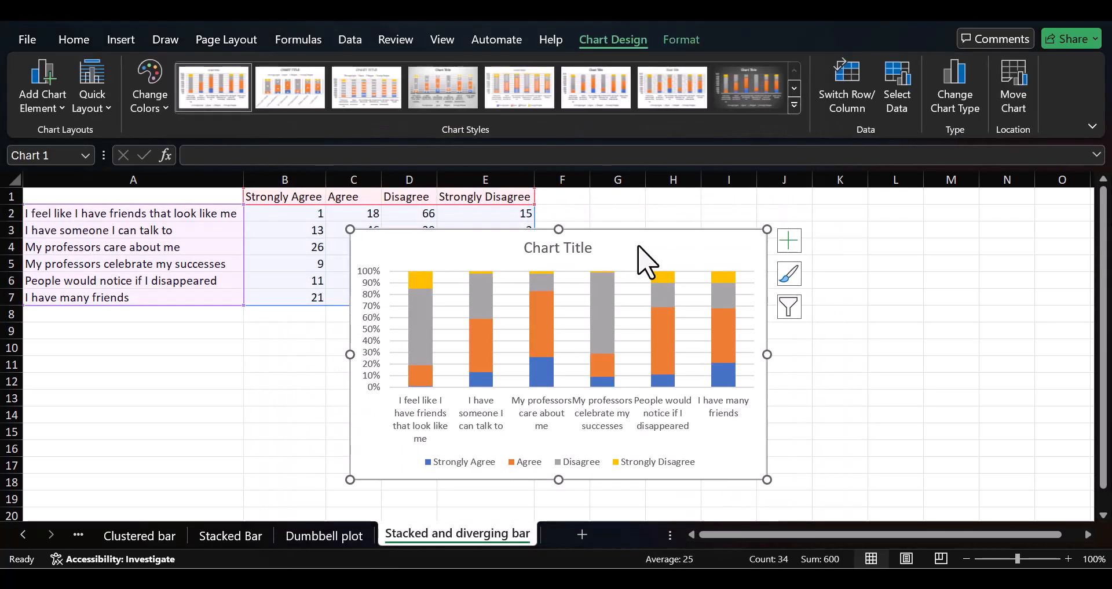
Reposition the chart over the data and widen it to about column H, and delete its horizontal gridlines.
{"action": "left_click_drag", "start_coordinate": [639, 246], "coordinate": [430, 216]}
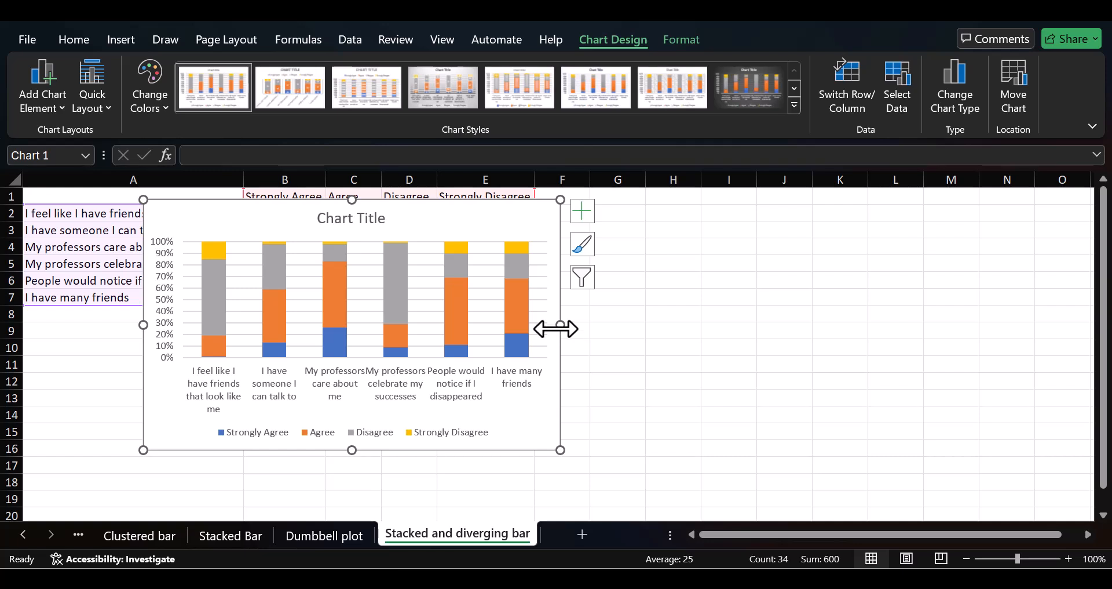
{"action": "left_click_drag", "start_coordinate": [556, 335], "coordinate": [698, 345]}
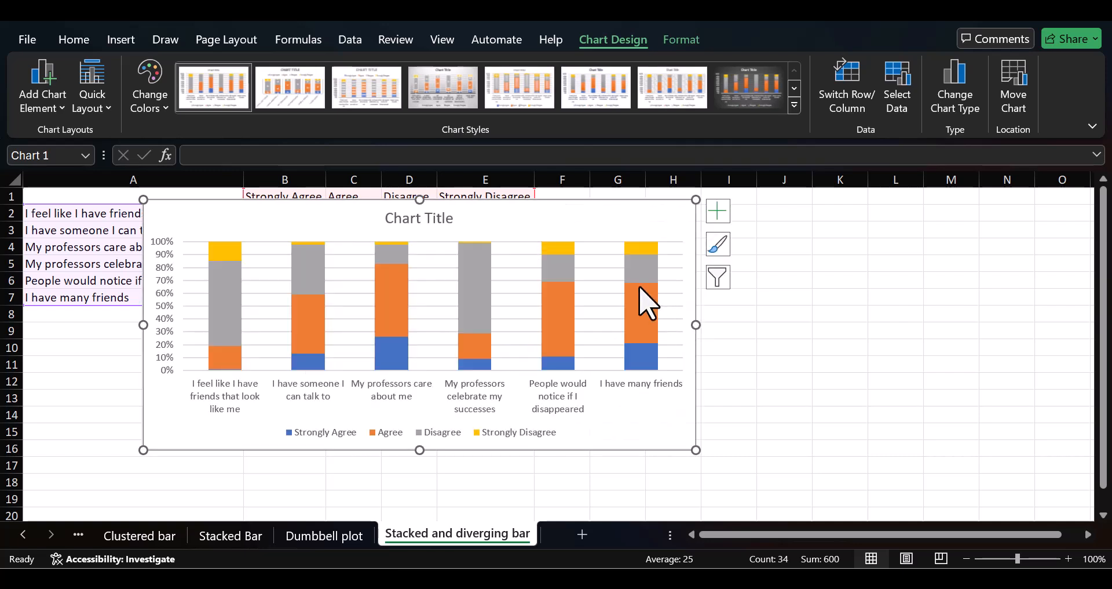
{"action": "left_click", "coordinate": [613, 268]}
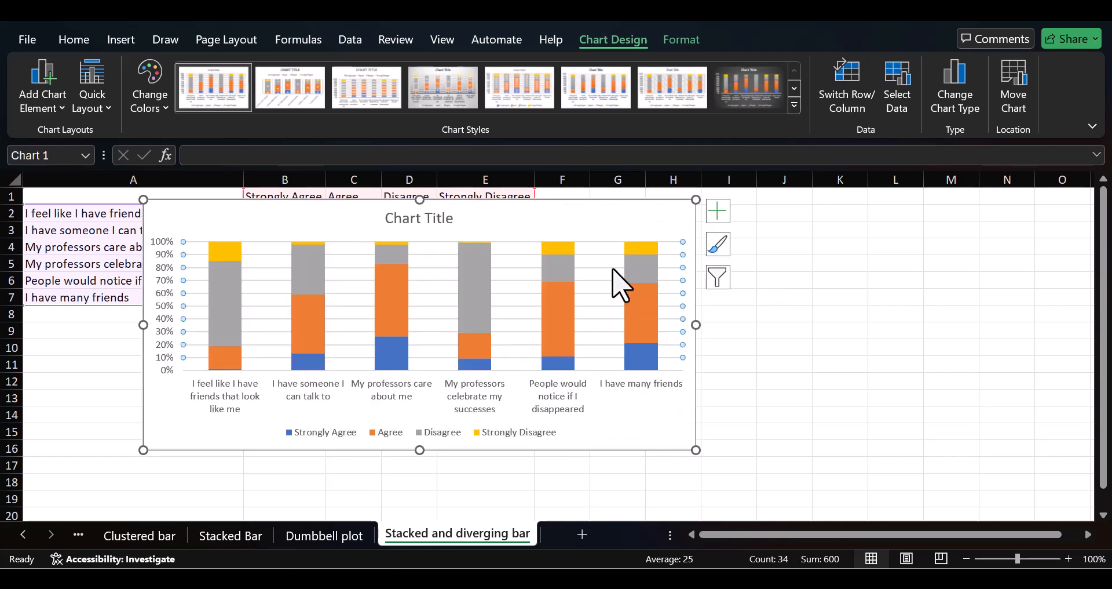
{"action": "key", "text": "Delete"}
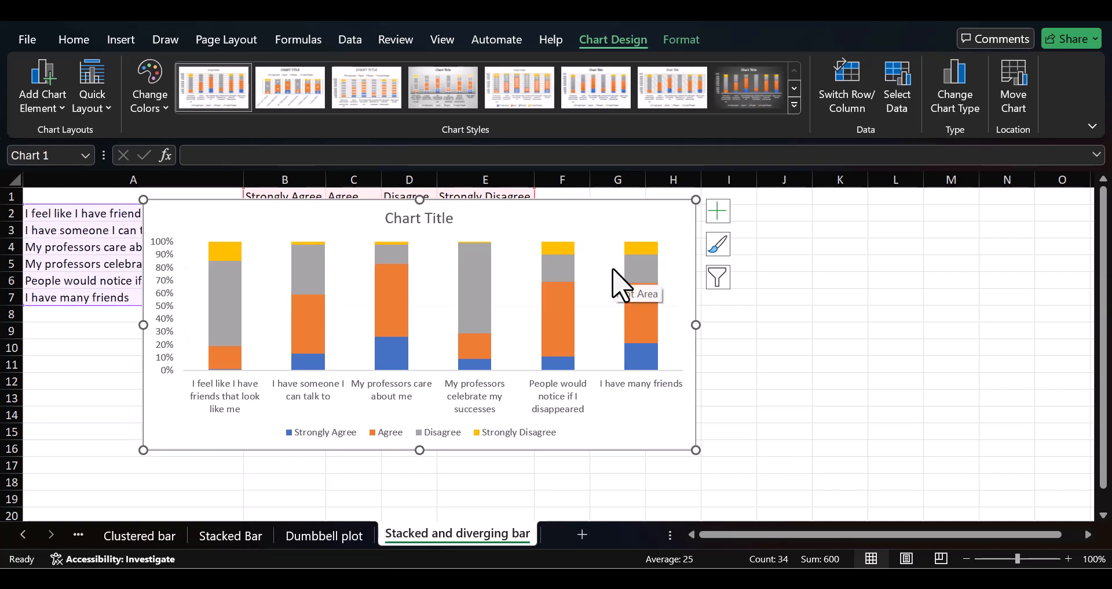
Replace the chart's placeholder title with "Sense of Belonging Among Martians".
{"action": "left_click", "coordinate": [428, 218]}
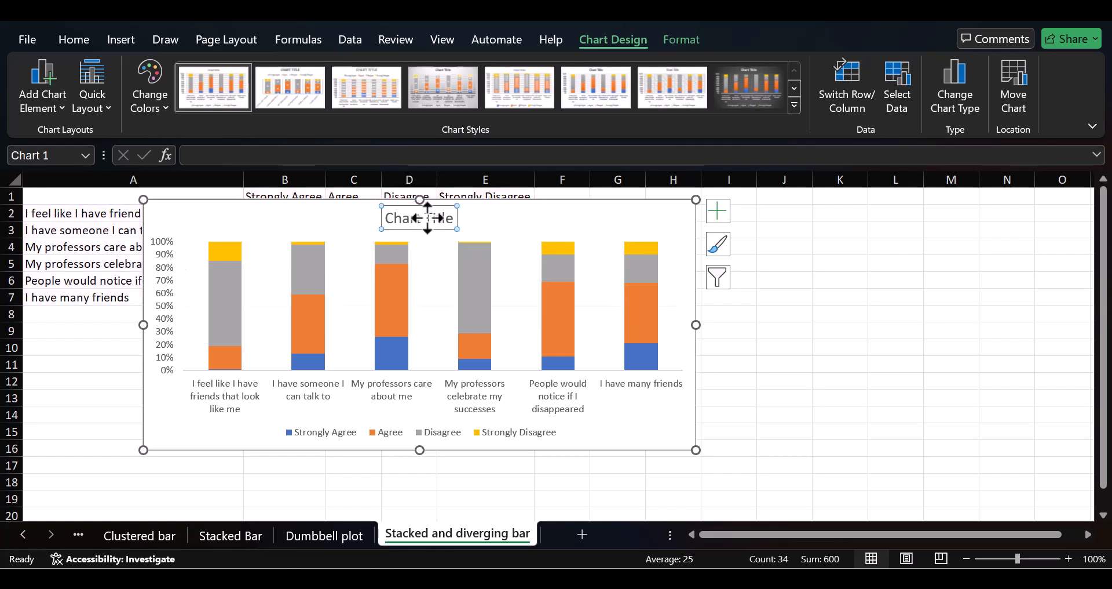
{"action": "double_click", "coordinate": [428, 218]}
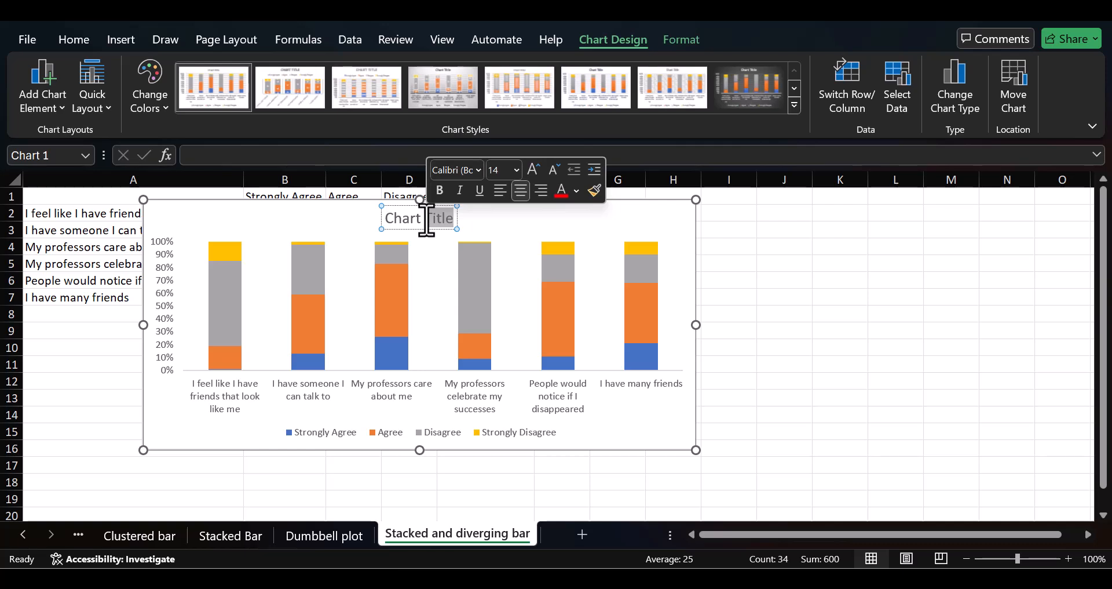
{"action": "key", "text": "BackSpace"}
{"action": "key", "text": "BackSpace"}
{"action": "key", "text": "BackSpace"}
{"action": "key", "text": "BackSpace"}
{"action": "key", "text": "BackSpace"}
{"action": "key", "text": "BackSpace"}
{"action": "key", "text": "BackSpace"}
{"action": "type", "text": "Sense of"}
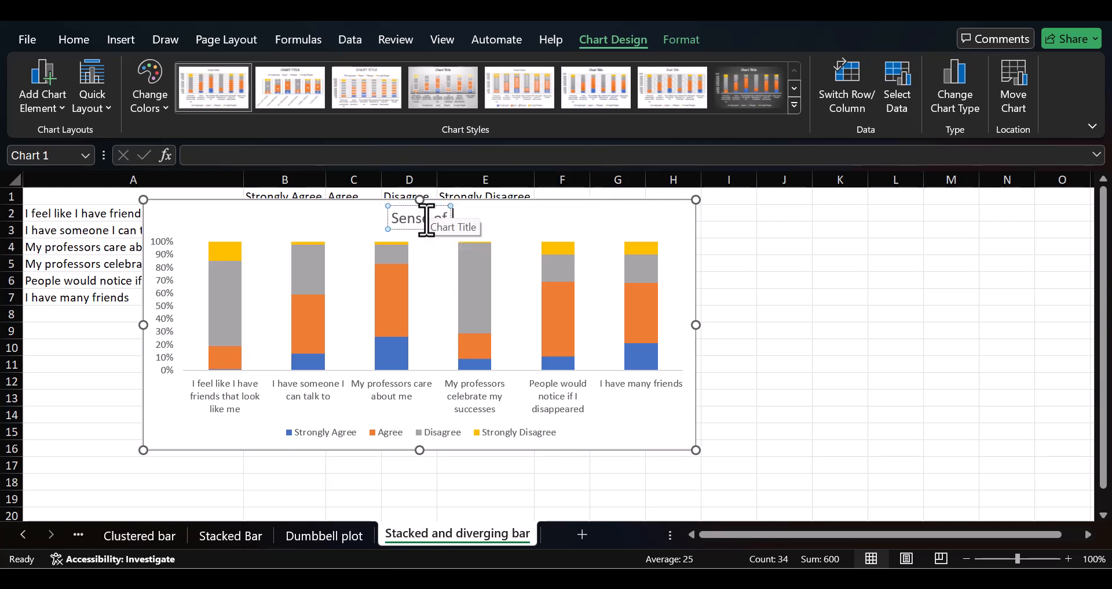
{"action": "type", "text": " Belonging"}
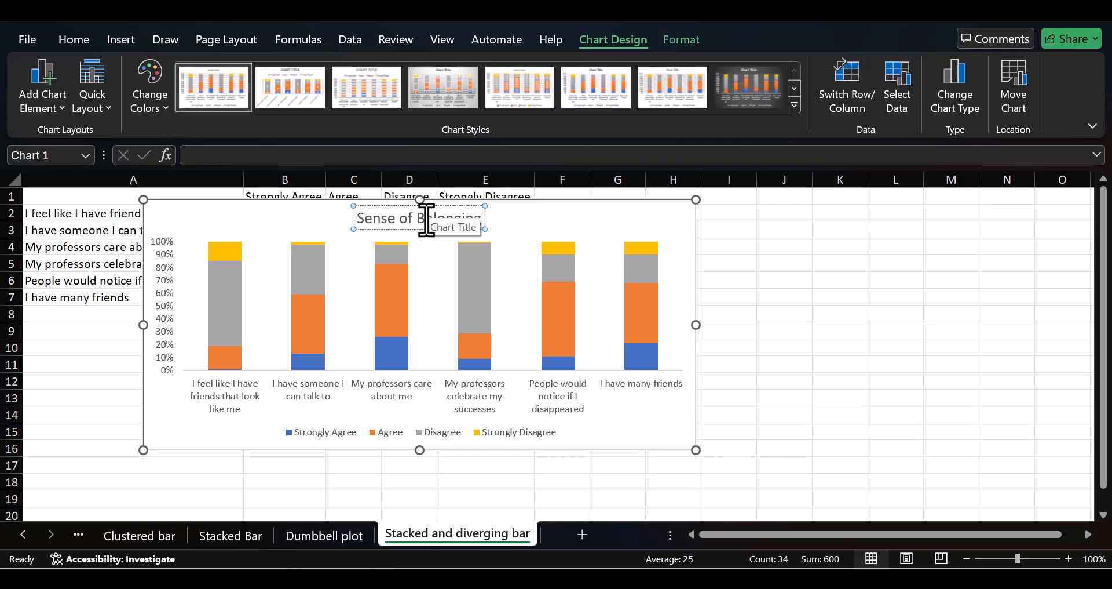
{"action": "type", "text": " an"}
{"action": "key", "text": "BackSpace"}
{"action": "key", "text": "BackSpace"}
{"action": "key", "text": "BackSpace"}
{"action": "type", "text": "Amon"}
{"action": "key", "text": "BackSpace"}
{"action": "key", "text": "BackSpace"}
{"action": "type", "text": "mond"}
{"action": "key", "text": "BackSpace"}
{"action": "type", "text": "g"}
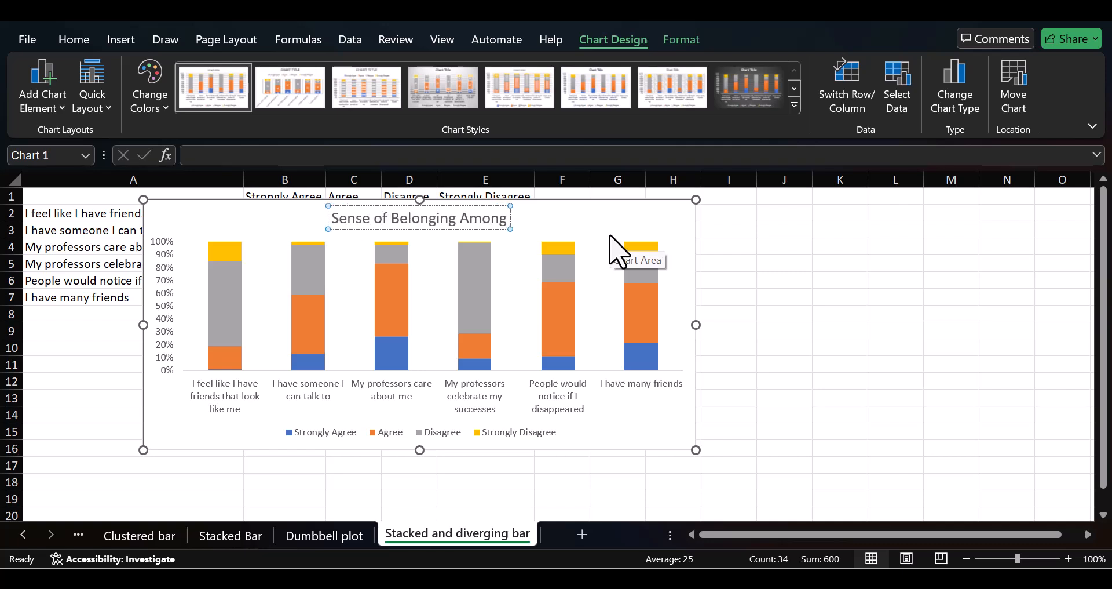
{"action": "type", "text": " Martians"}
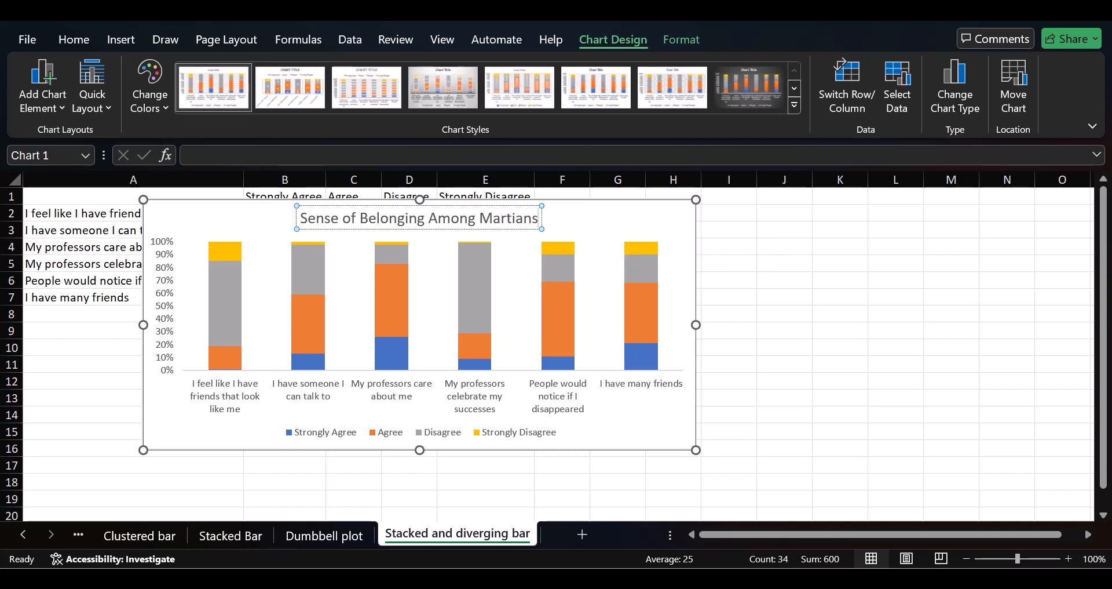
{"action": "key", "text": "Escape"}
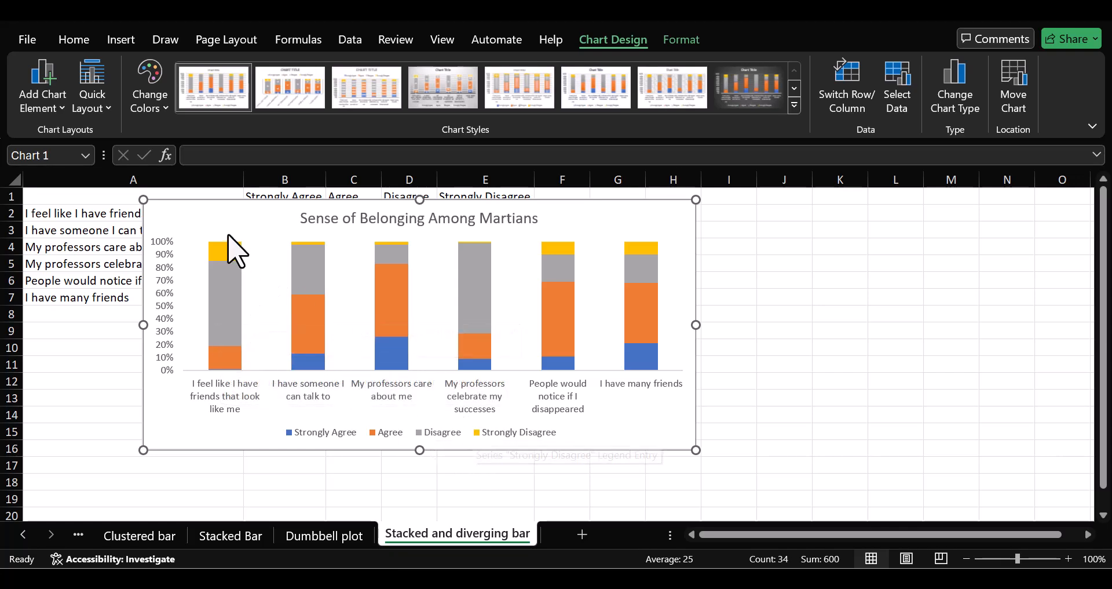
Select the Disagree series in the stacked column chart.
{"action": "mouse_move", "coordinate": [231, 258]}
{"action": "mouse_move", "coordinate": [241, 347]}
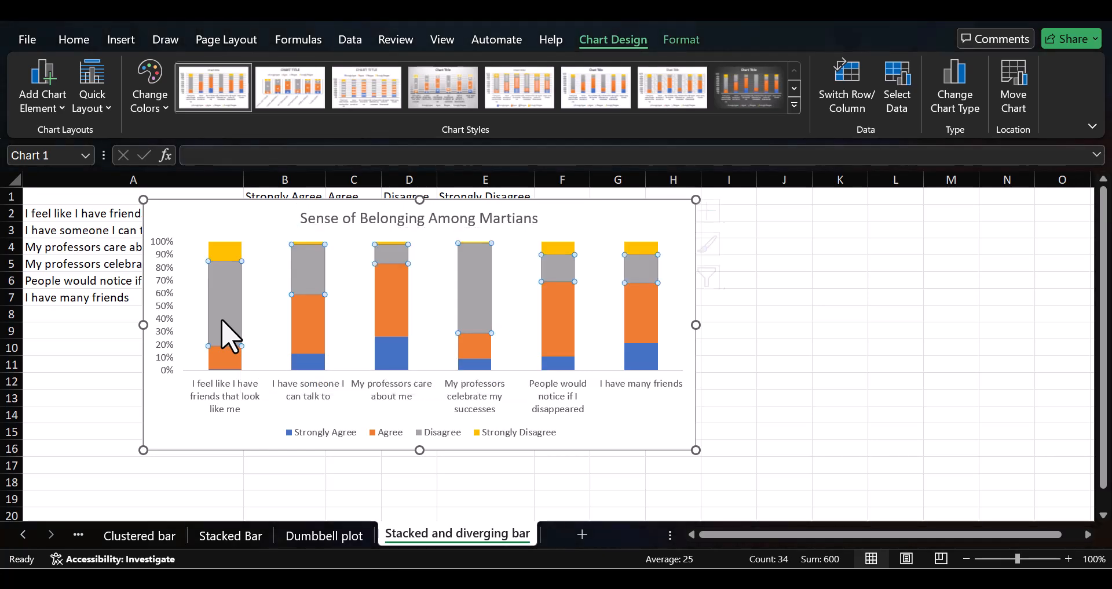
{"action": "left_click", "coordinate": [230, 336]}
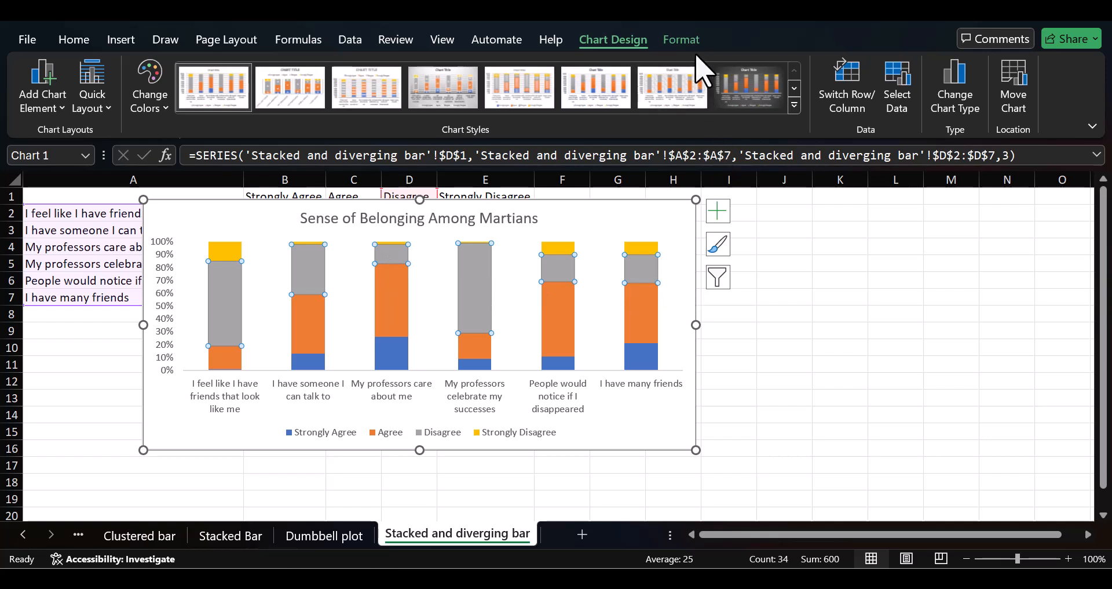
{"action": "left_click", "coordinate": [158, 105]}
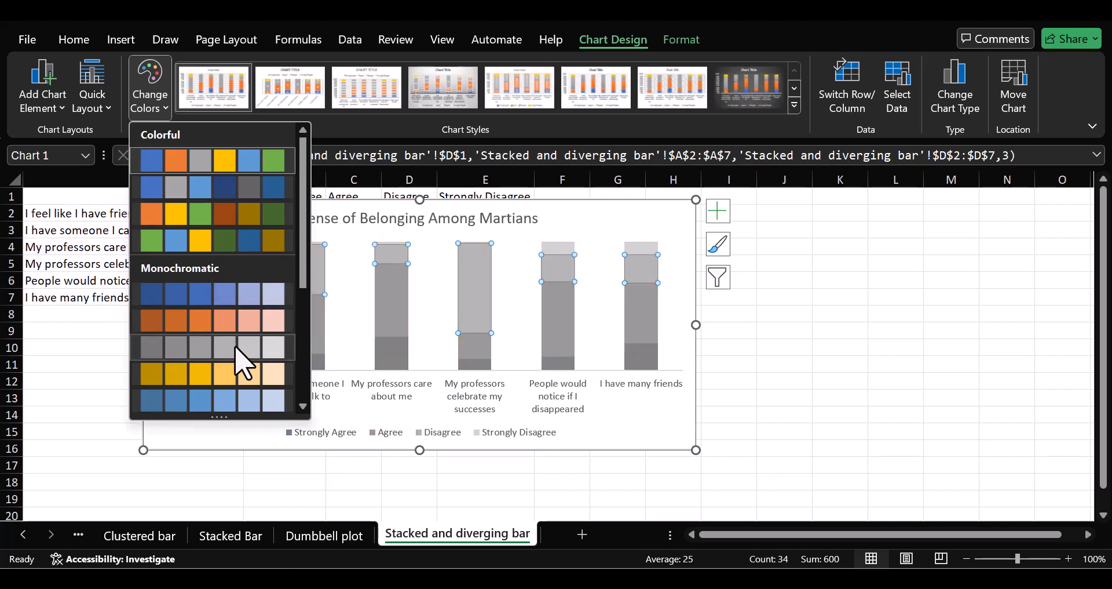
{"action": "scroll", "coordinate": [232, 392], "scroll_direction": "down", "scroll_amount": 5}
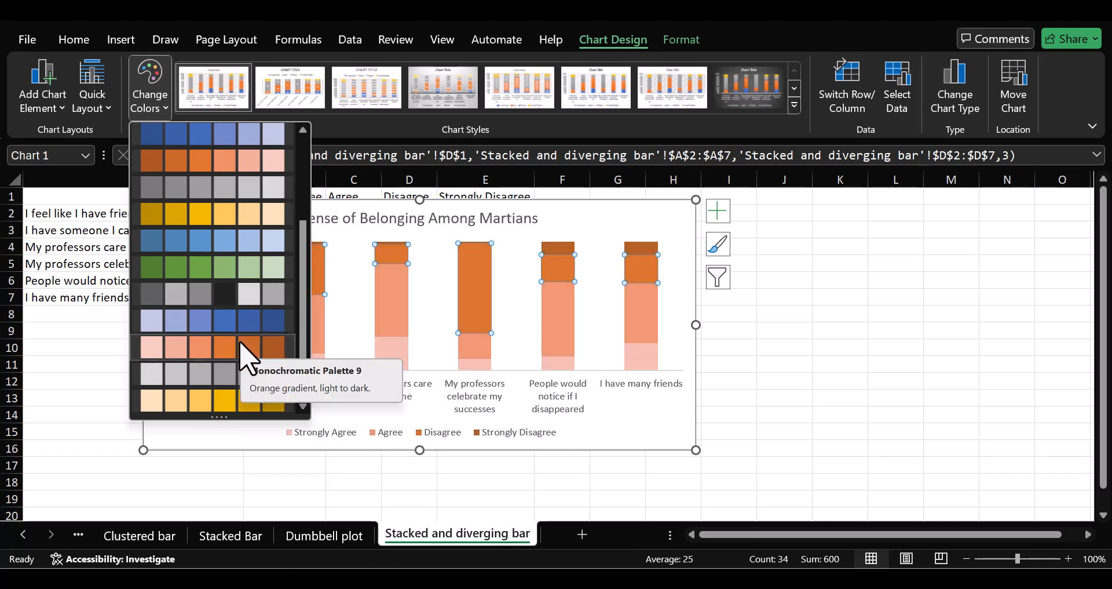
{"action": "left_click", "coordinate": [155, 107]}
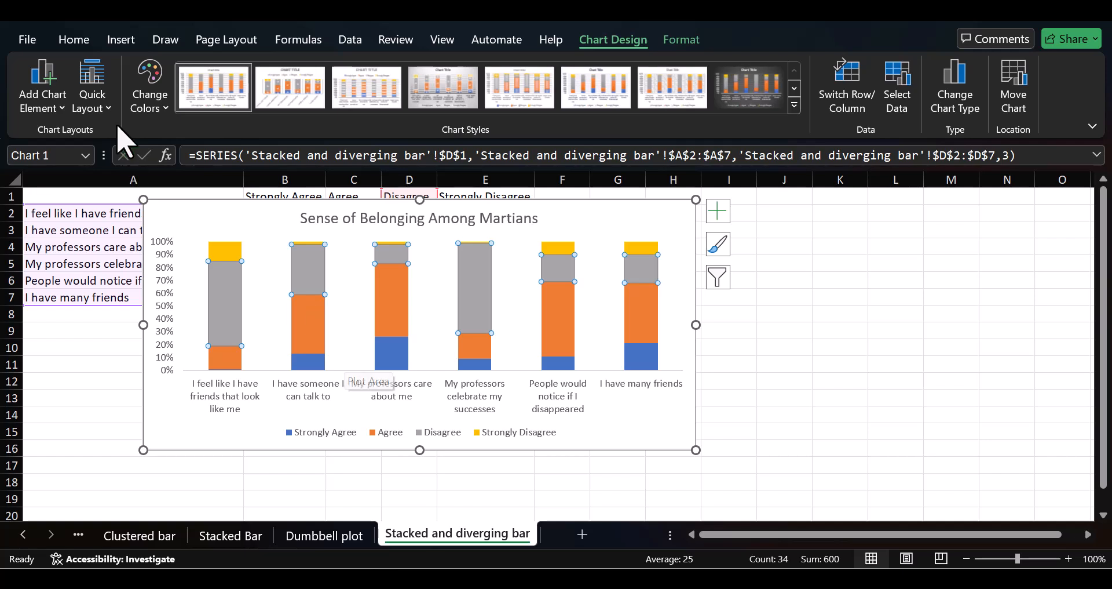
{"action": "left_click", "coordinate": [159, 110]}
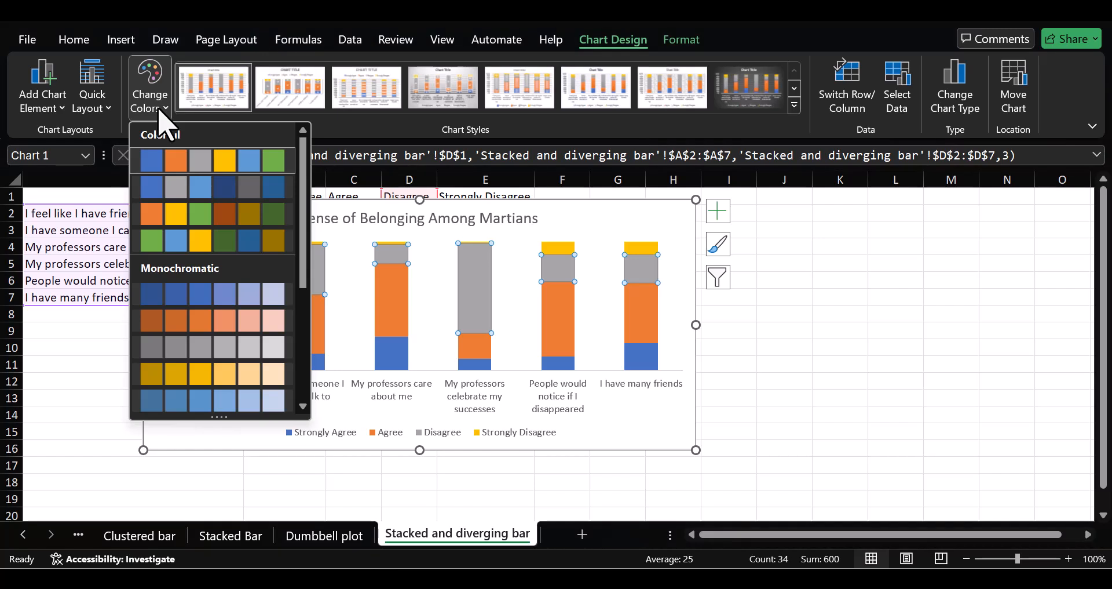
{"action": "left_click", "coordinate": [161, 113]}
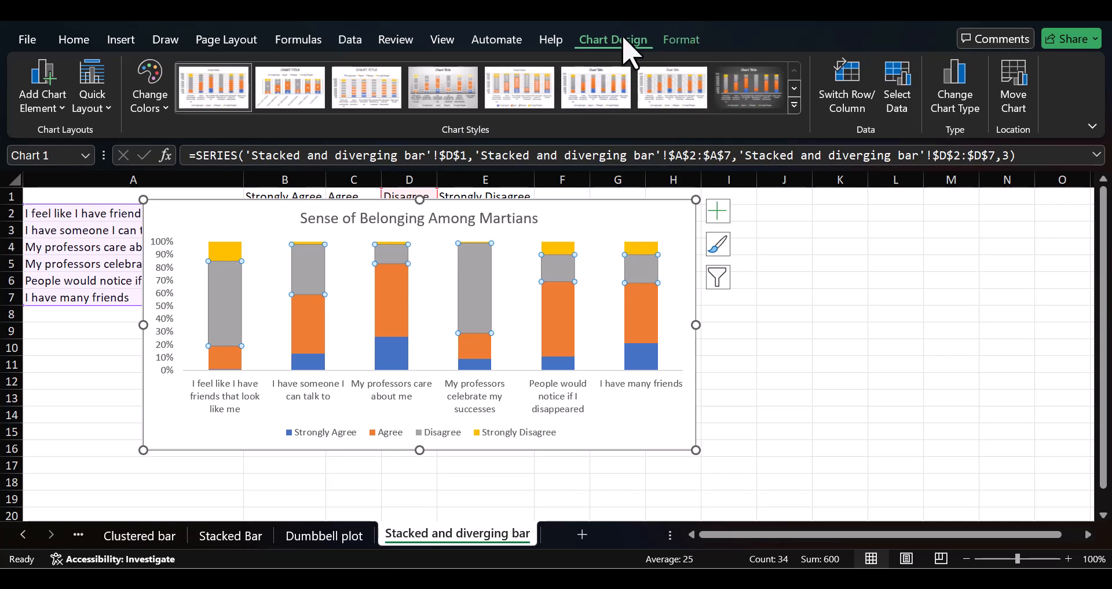
Change the shape fill of the Disagree series to a light green theme colour.
{"action": "left_click", "coordinate": [672, 38]}
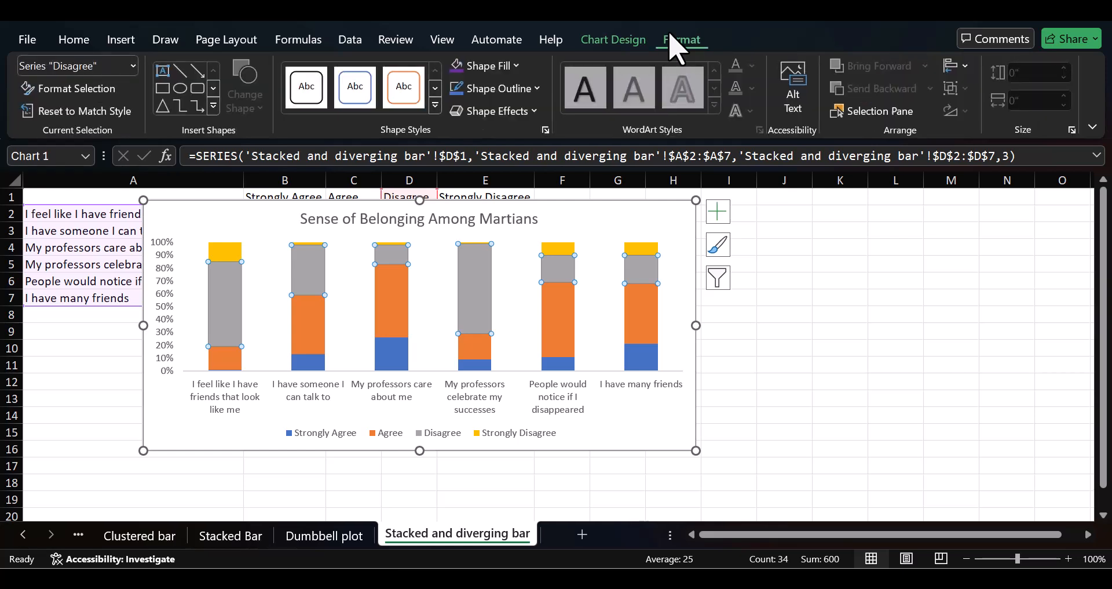
{"action": "left_click", "coordinate": [514, 66]}
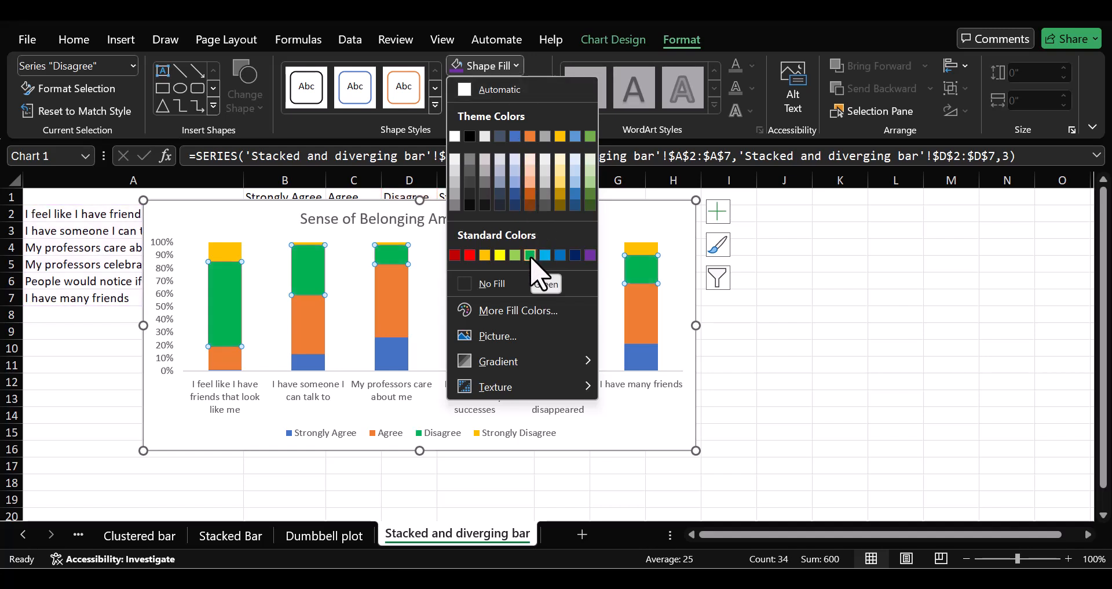
{"action": "left_click", "coordinate": [590, 196]}
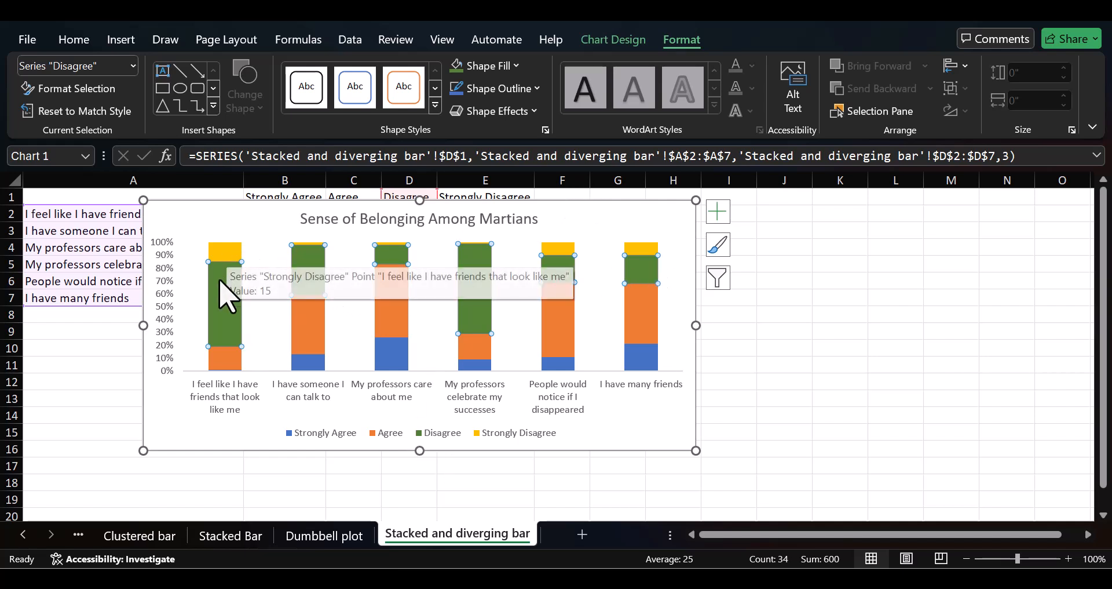
{"action": "left_click", "coordinate": [514, 66]}
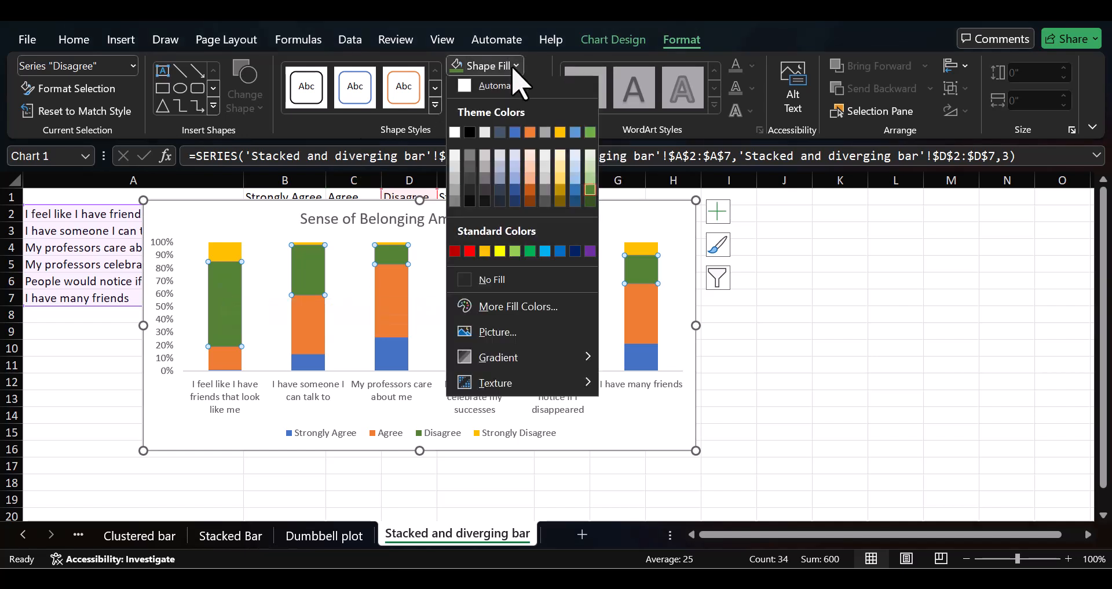
{"action": "left_click", "coordinate": [590, 165]}
Change the shape fill of the Strongly Disagree series to the darkest green theme colour.
{"action": "left_click", "coordinate": [238, 255]}
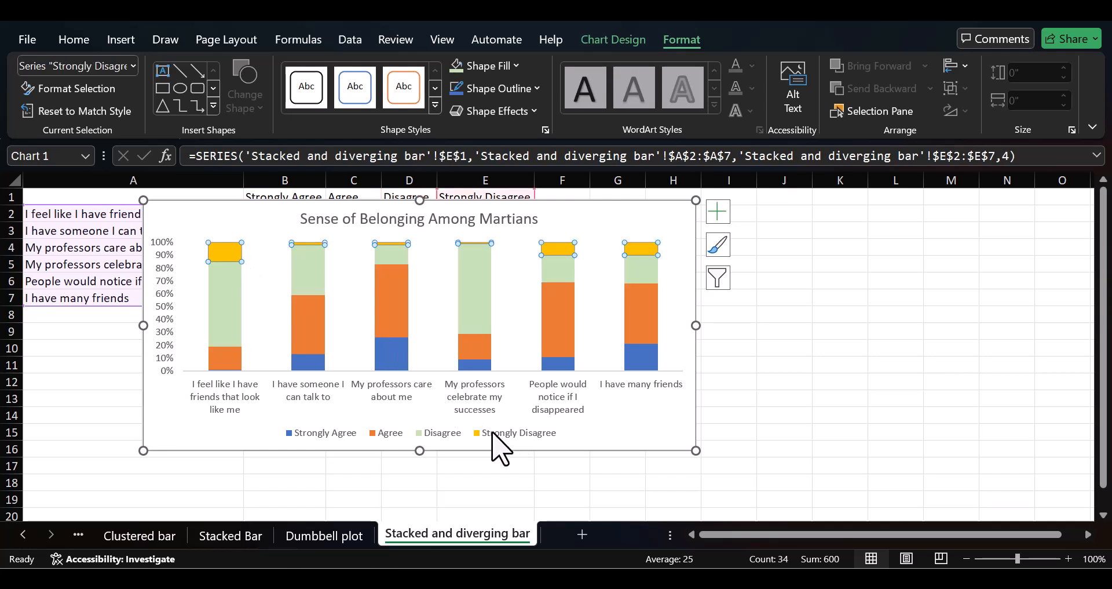
{"action": "left_click", "coordinate": [516, 65]}
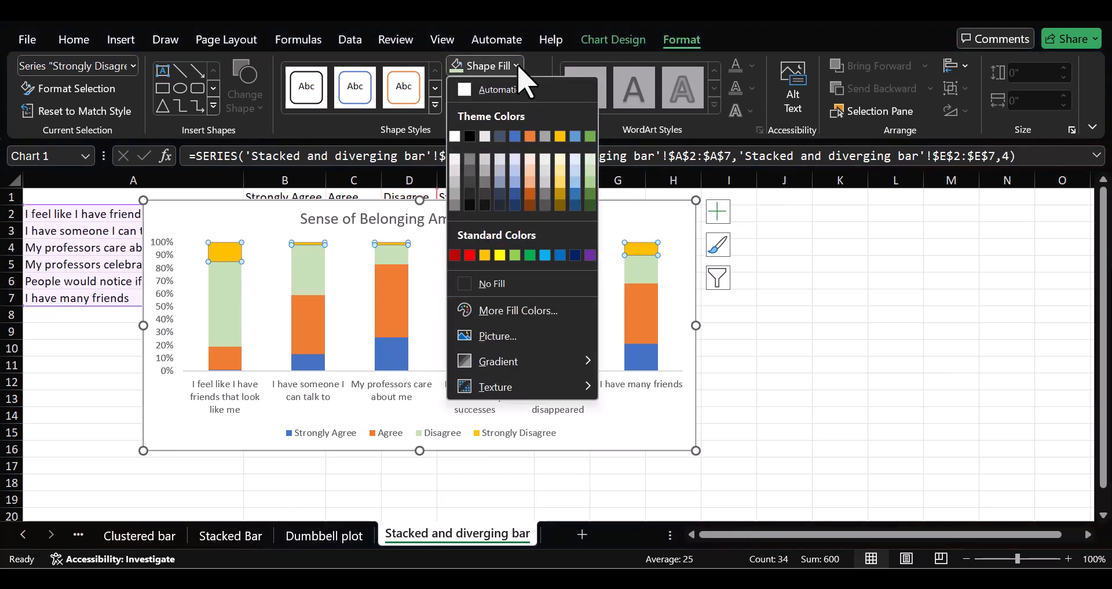
{"action": "left_click", "coordinate": [590, 205]}
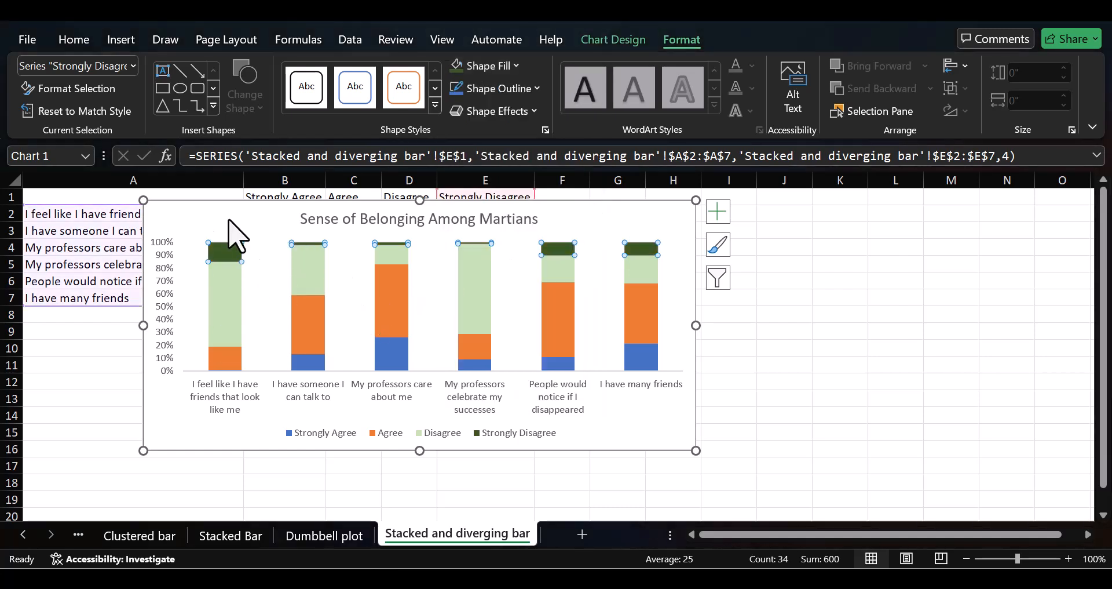
{"action": "mouse_move", "coordinate": [238, 272]}
{"action": "mouse_move", "coordinate": [213, 250]}
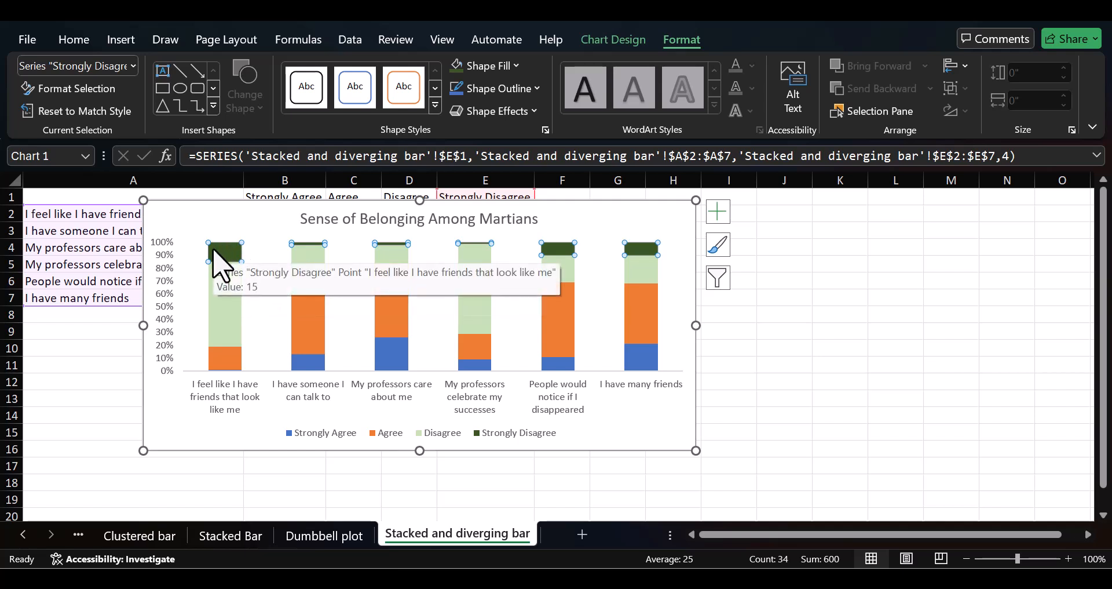
Give the Agree series a light orange theme colour for both its shape outline and its shape fill.
{"action": "left_click", "coordinate": [318, 341]}
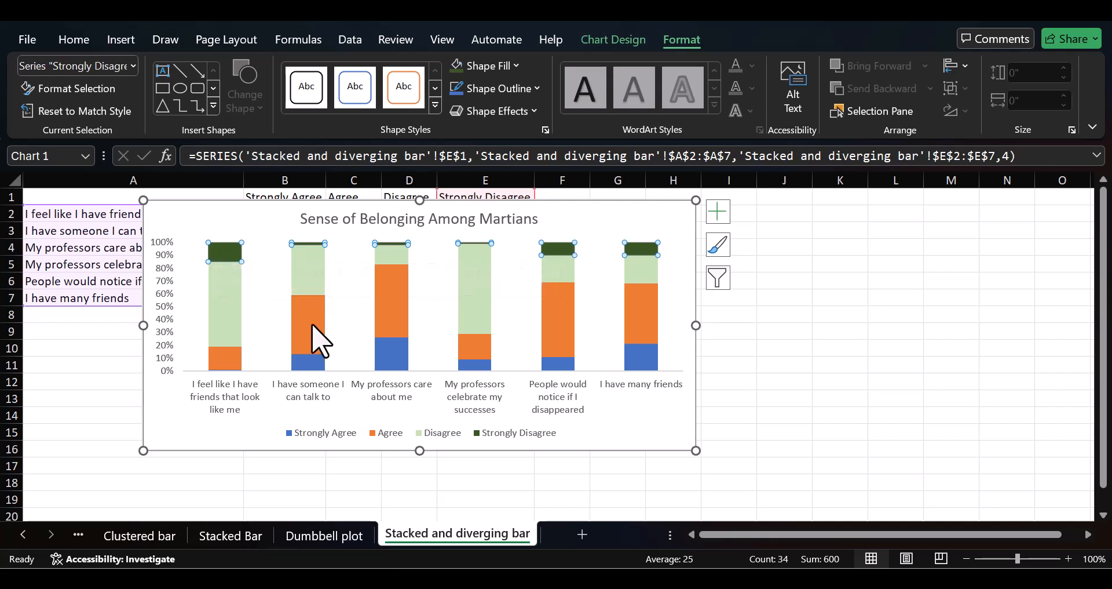
{"action": "left_click", "coordinate": [537, 88]}
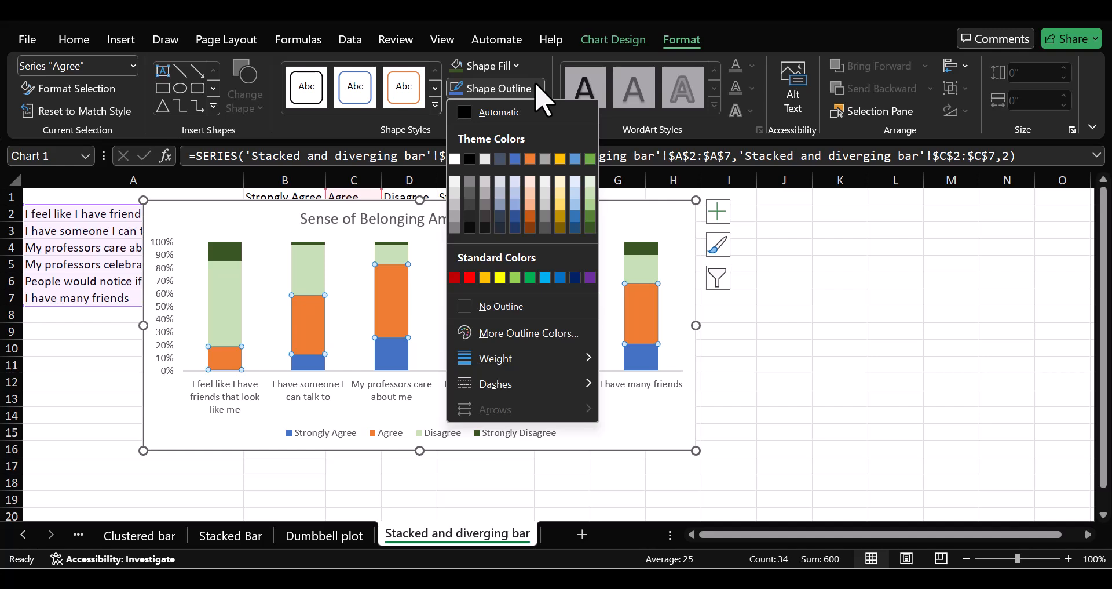
{"action": "left_click", "coordinate": [532, 191]}
{"action": "mouse_move", "coordinate": [402, 371]}
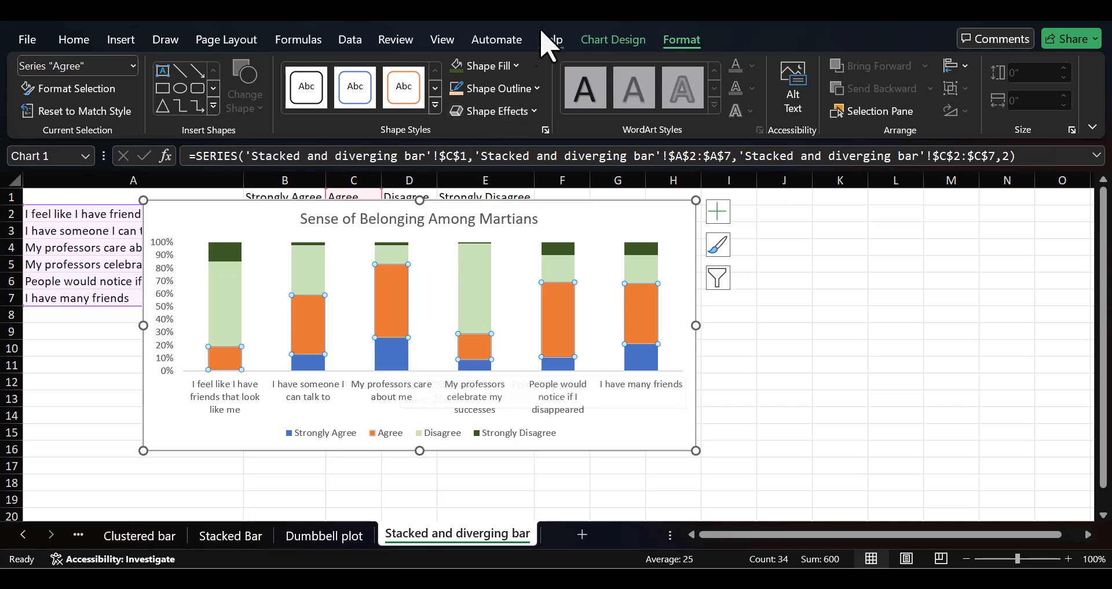
{"action": "left_click", "coordinate": [514, 67]}
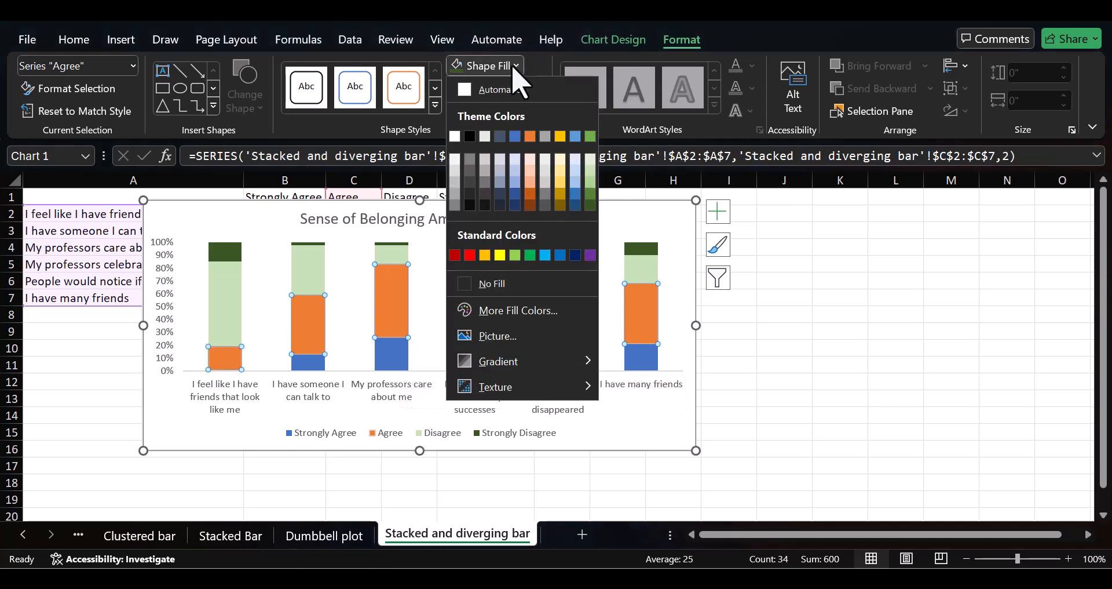
{"action": "left_click", "coordinate": [530, 174]}
Give the Strongly Agree series a dark orange theme colour for both its shape outline and its shape fill.
{"action": "left_click", "coordinate": [391, 362]}
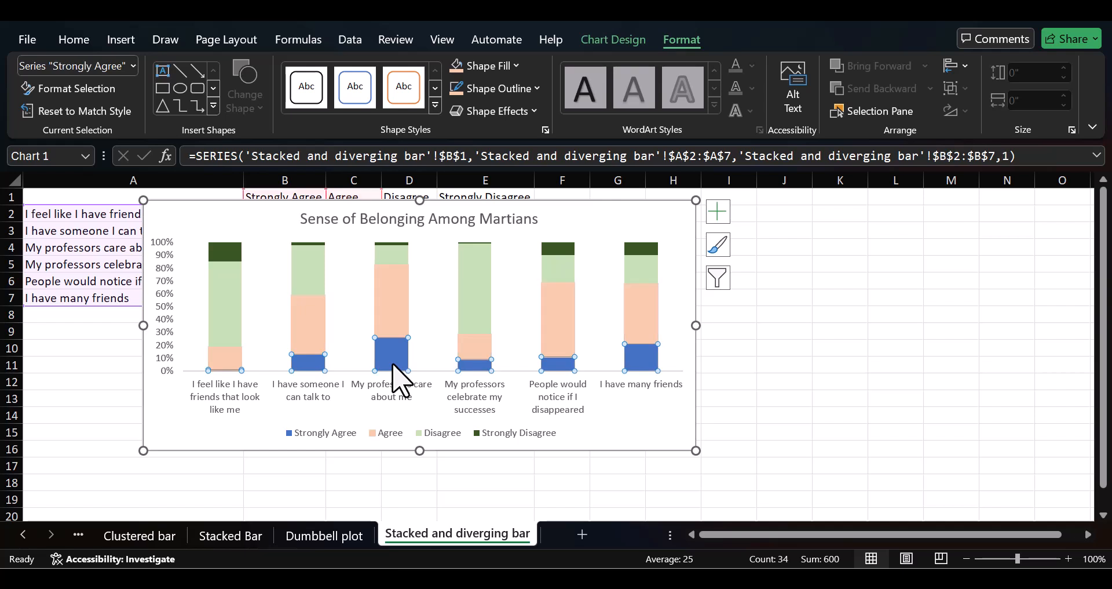
{"action": "left_click", "coordinate": [533, 89]}
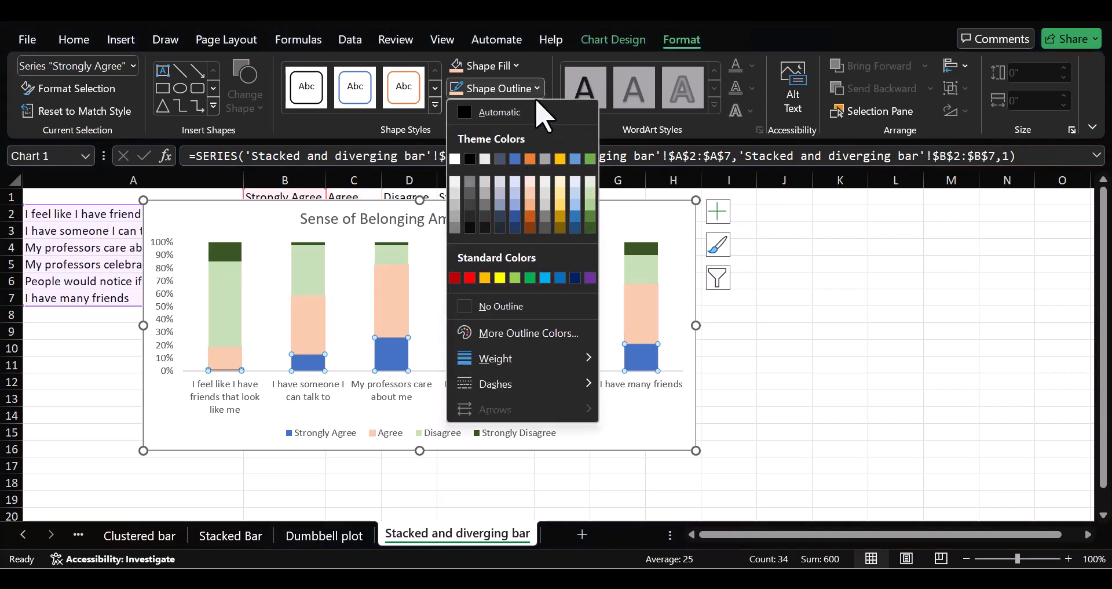
{"action": "left_click", "coordinate": [530, 216]}
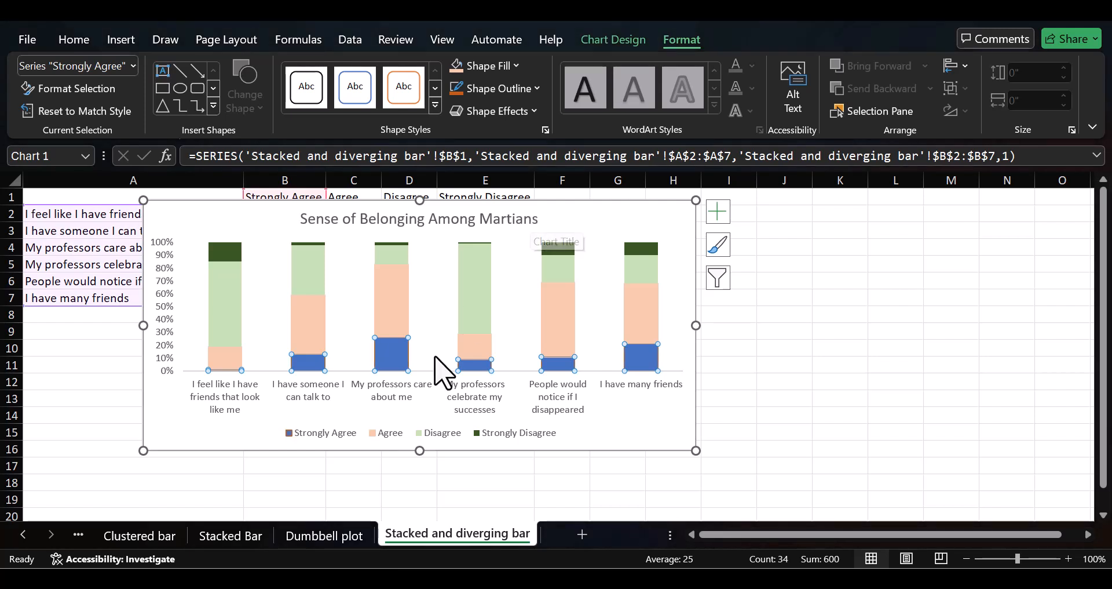
{"action": "left_click", "coordinate": [514, 66]}
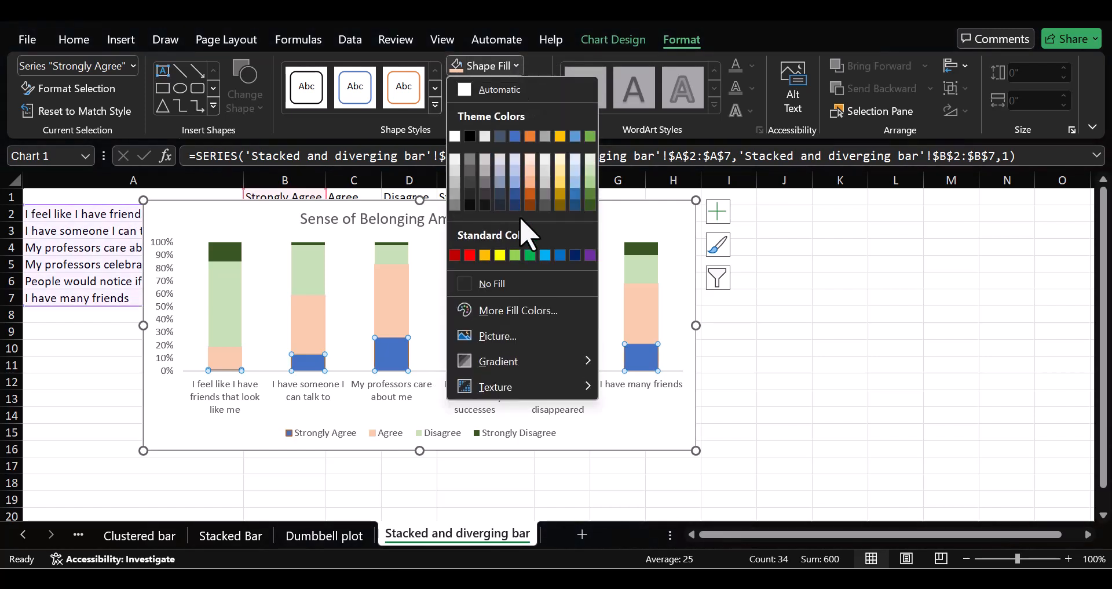
{"action": "left_click", "coordinate": [530, 194]}
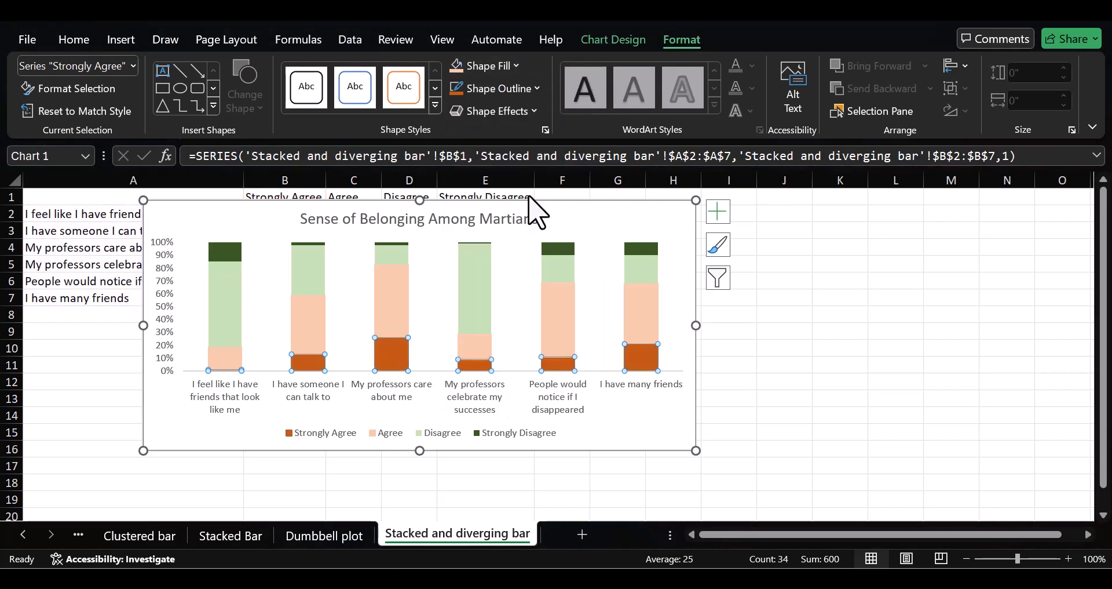
Add centred data labels to all series of the chart.
{"action": "left_click", "coordinate": [442, 288]}
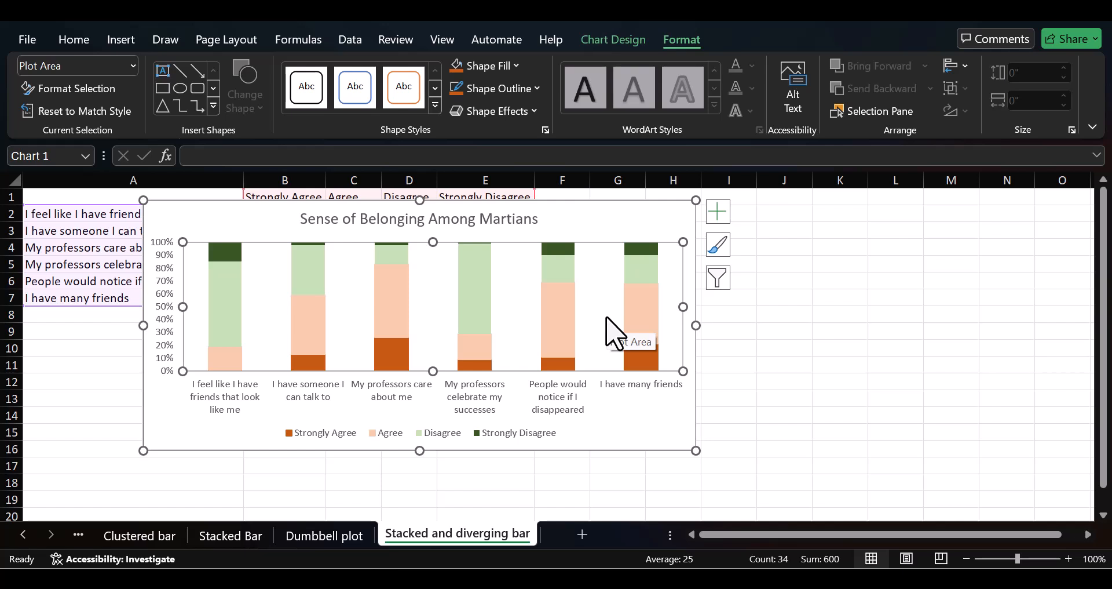
{"action": "left_click", "coordinate": [618, 408]}
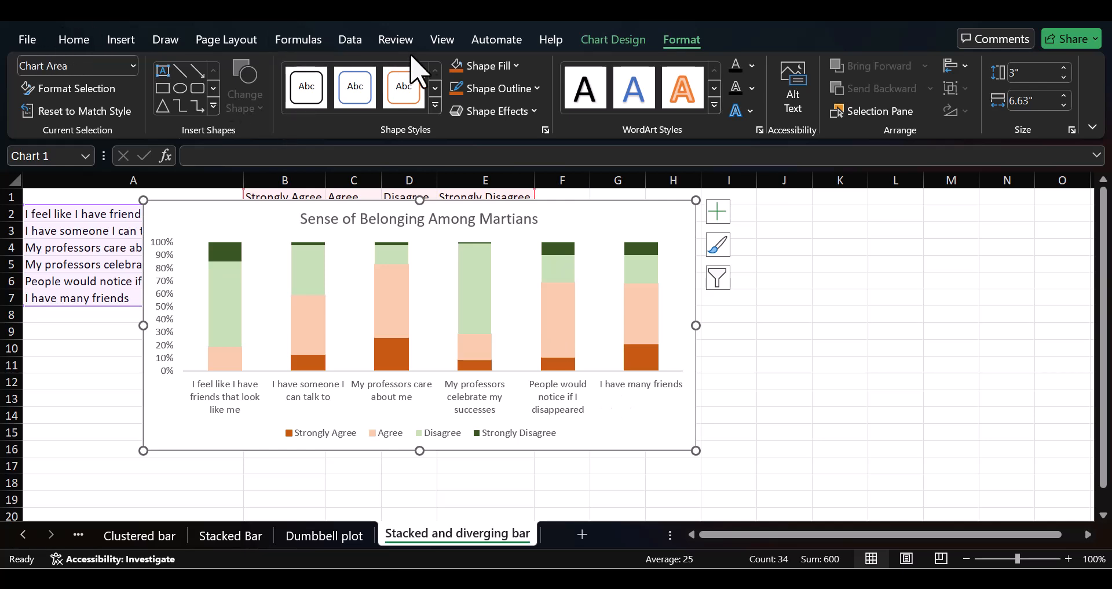
{"action": "left_click", "coordinate": [617, 46]}
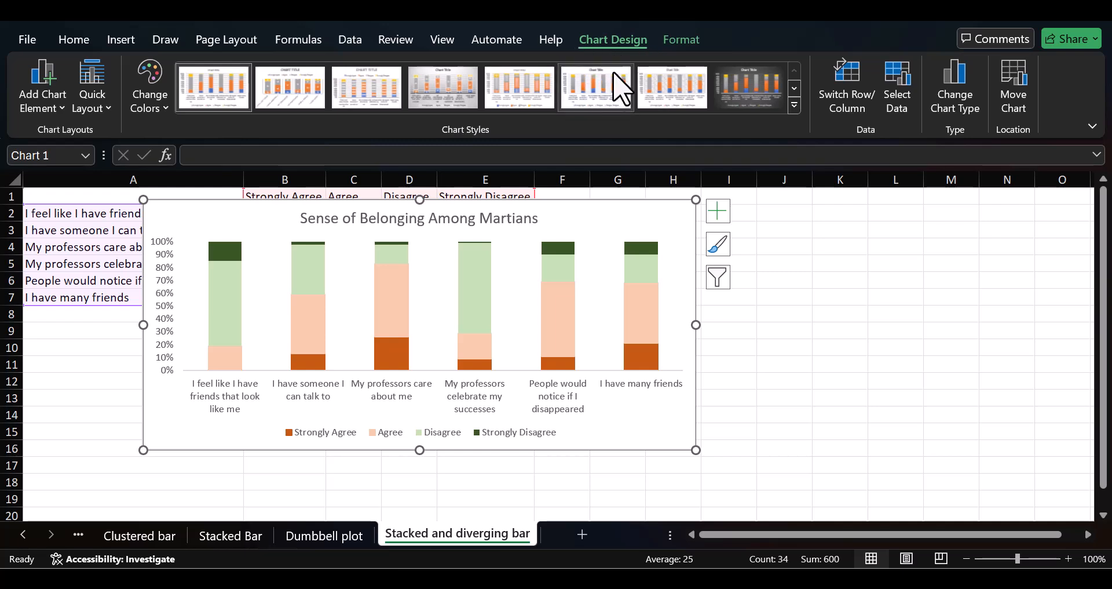
{"action": "left_click", "coordinate": [46, 102]}
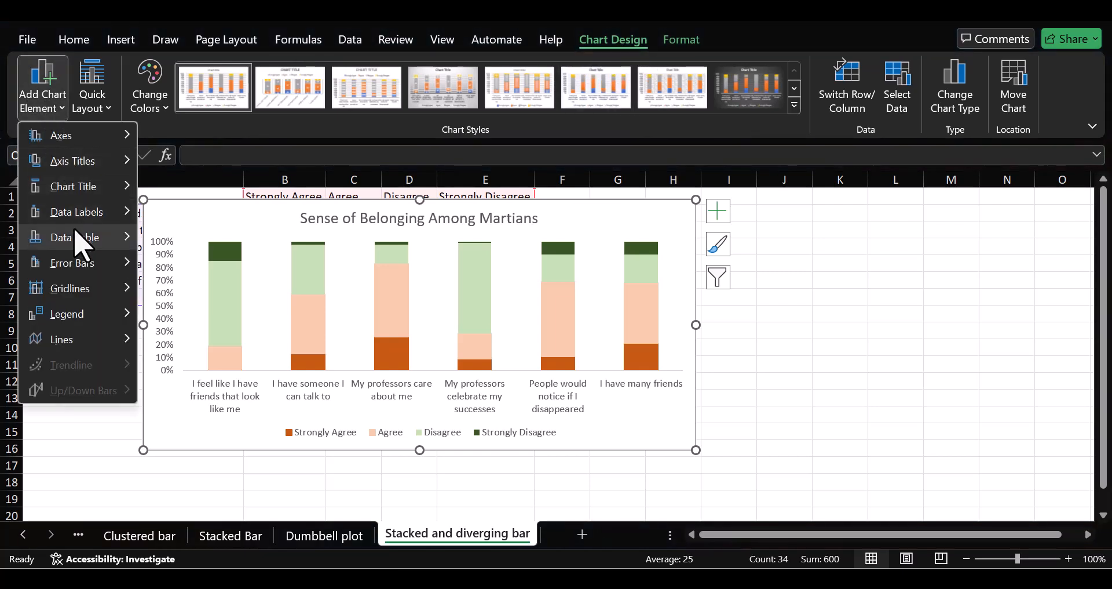
{"action": "mouse_move", "coordinate": [76, 235]}
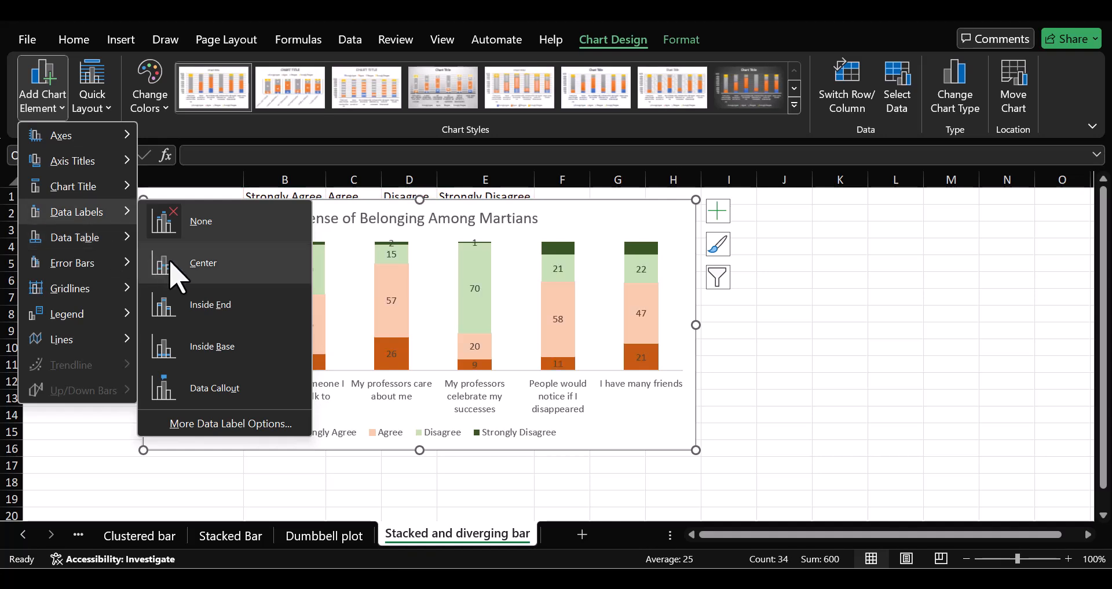
{"action": "left_click", "coordinate": [175, 272]}
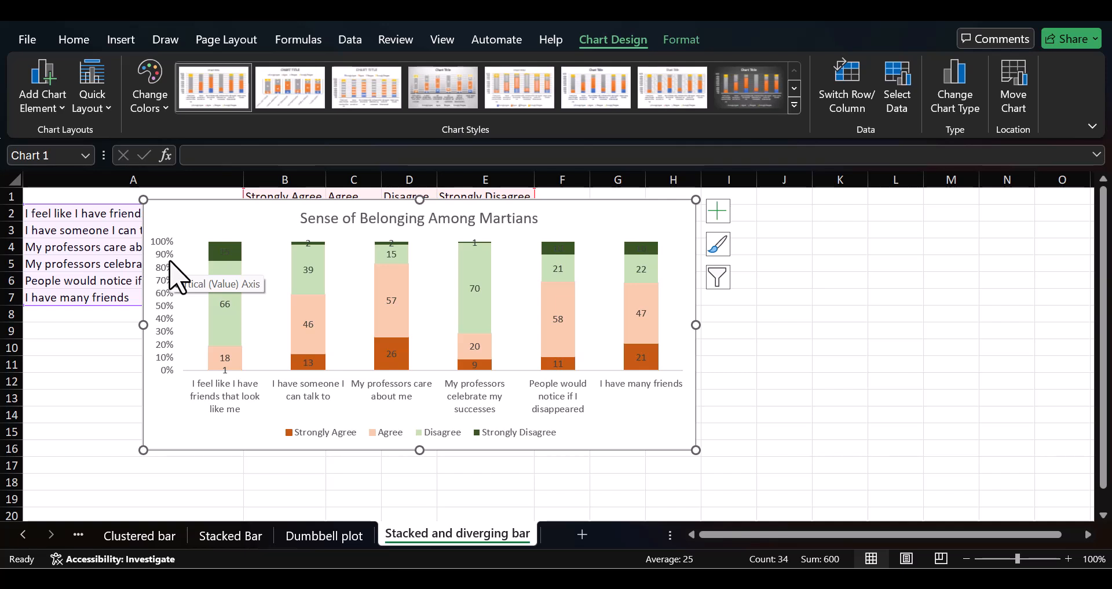
Open the text formatting options for the Strongly Disagree data label on the "I feel like I have friends that look like me" column.
{"action": "left_click", "coordinate": [223, 249]}
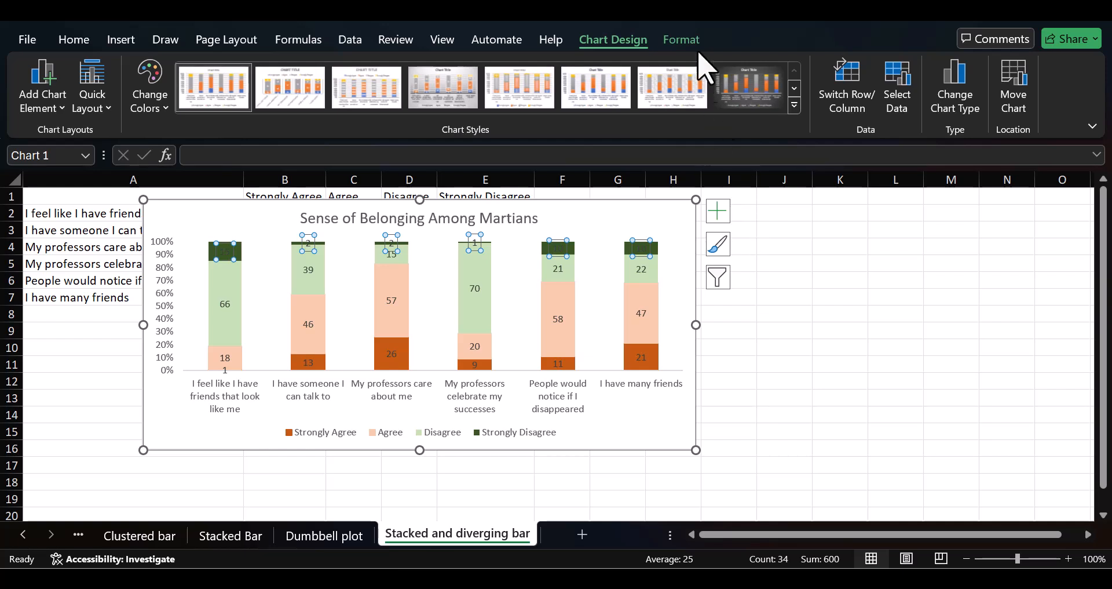
{"action": "left_click", "coordinate": [684, 41]}
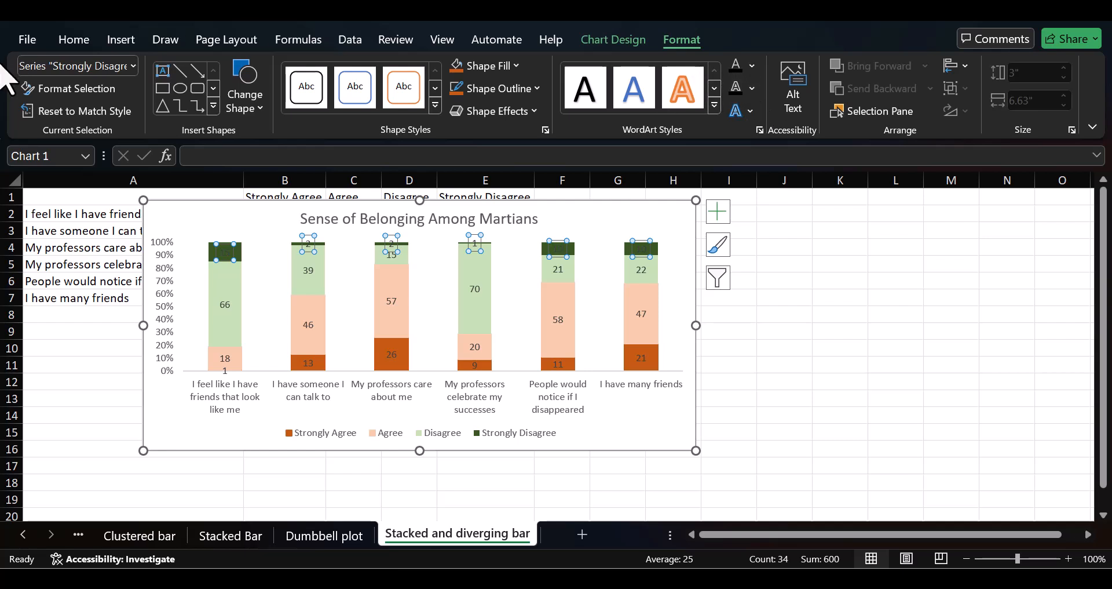
{"action": "double_click", "coordinate": [224, 251]}
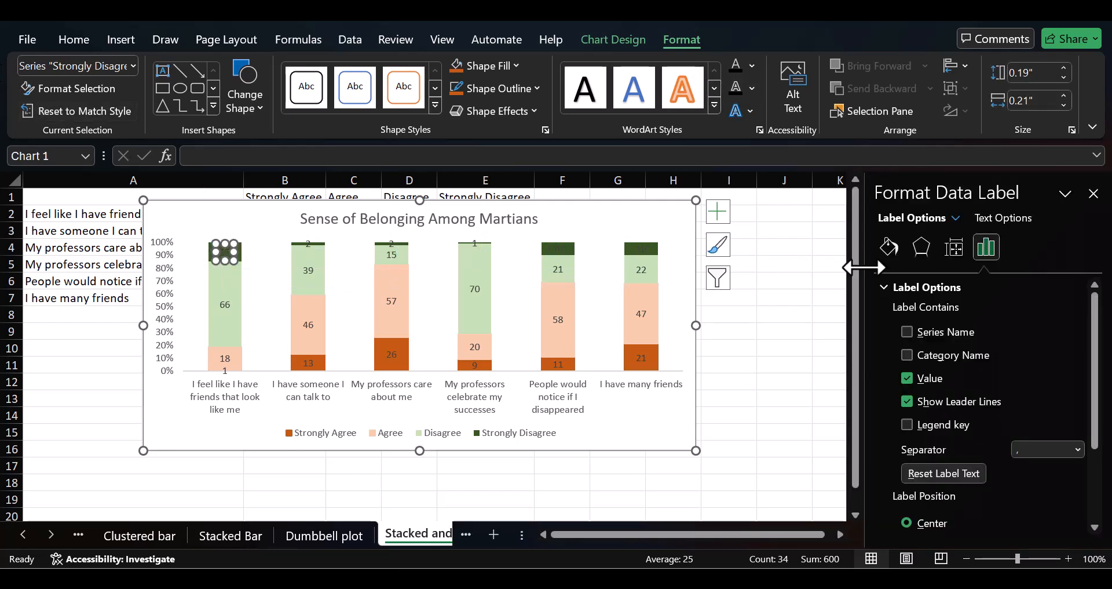
{"action": "left_click", "coordinate": [987, 248]}
{"action": "left_click", "coordinate": [1004, 222]}
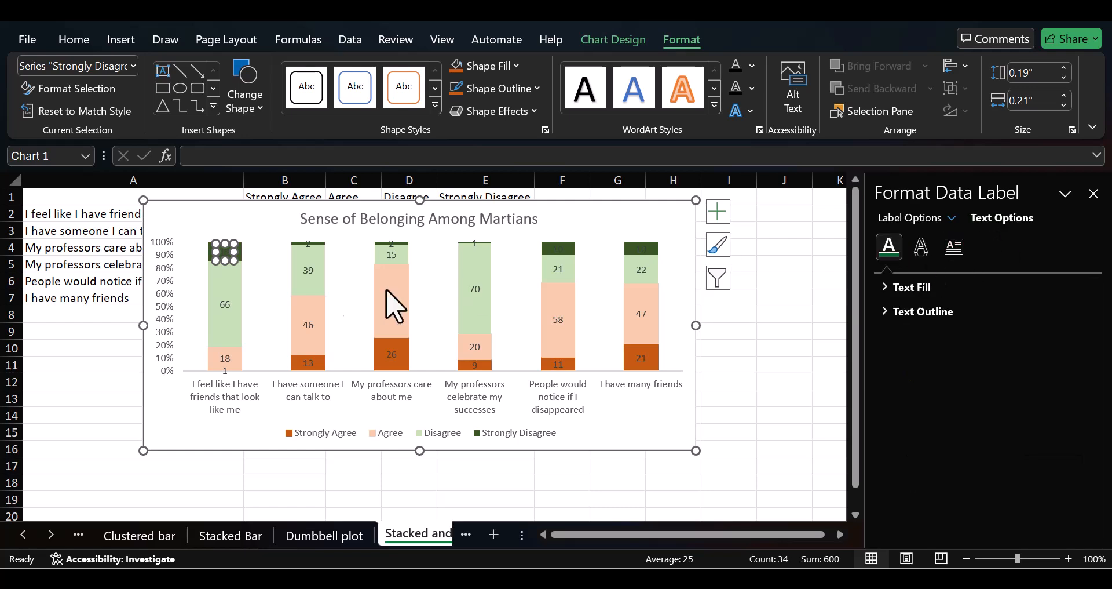
Set the text fill of the Strongly Disagree label on the "My professors care about me" column to a near-white theme colour.
{"action": "left_click", "coordinate": [309, 243]}
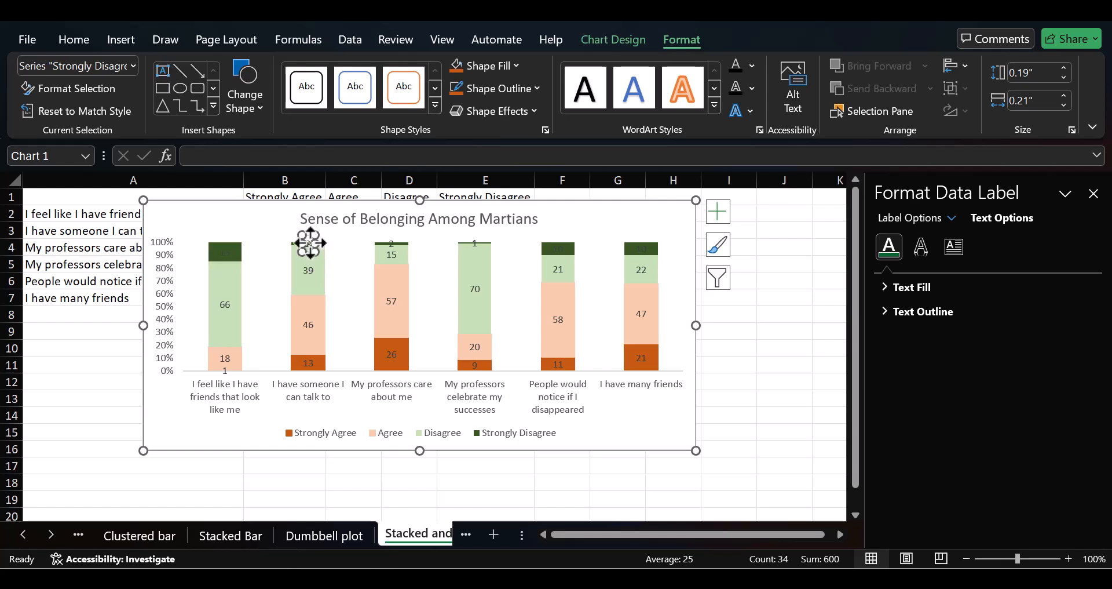
{"action": "left_click", "coordinate": [391, 243]}
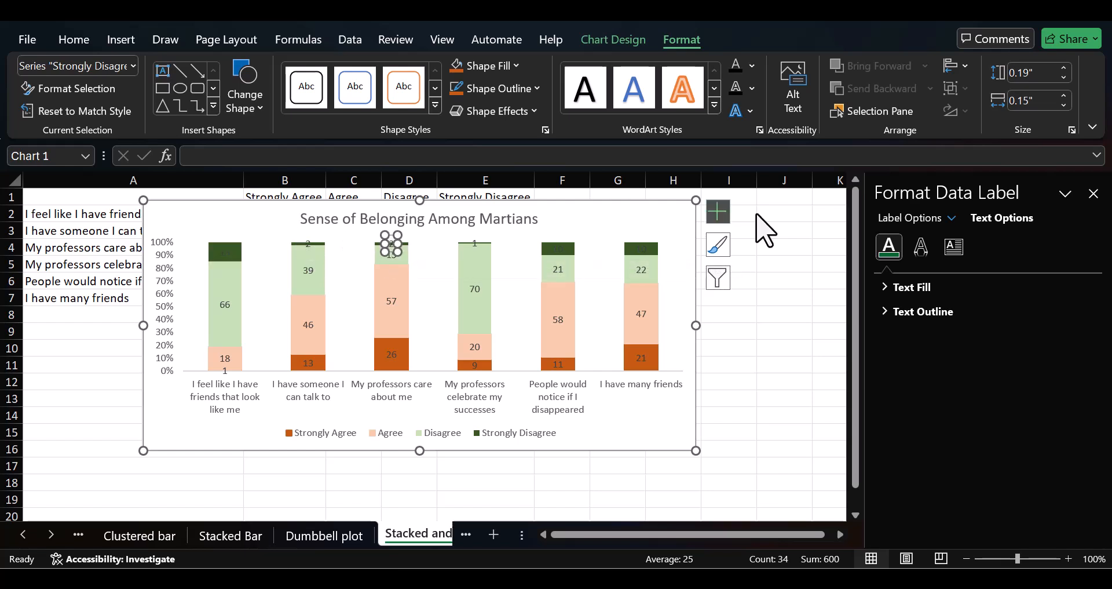
{"action": "left_click", "coordinate": [892, 290]}
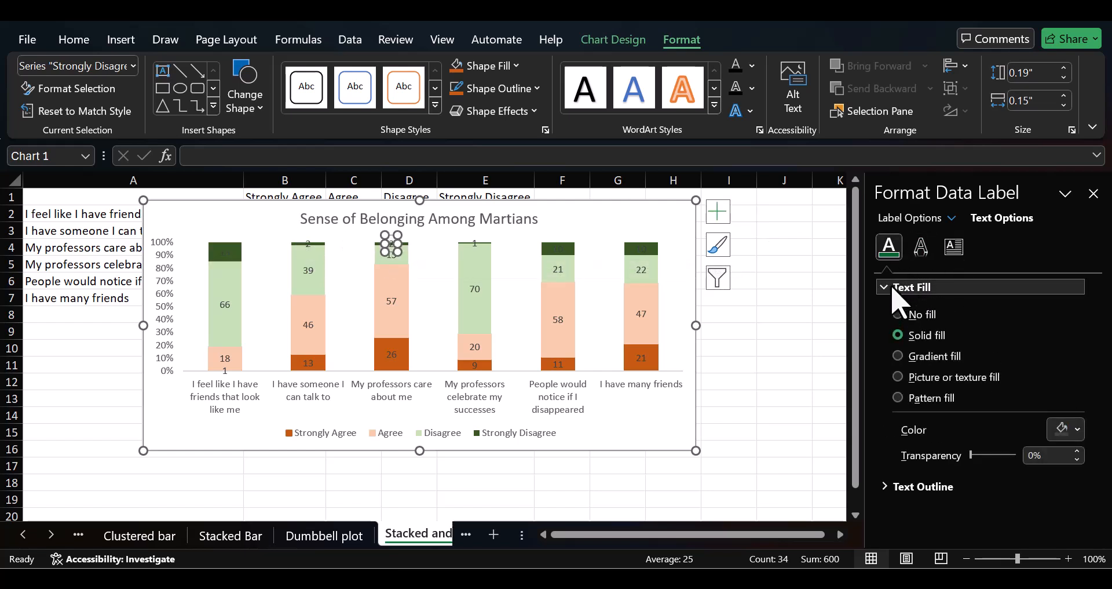
{"action": "left_click", "coordinate": [1076, 429]}
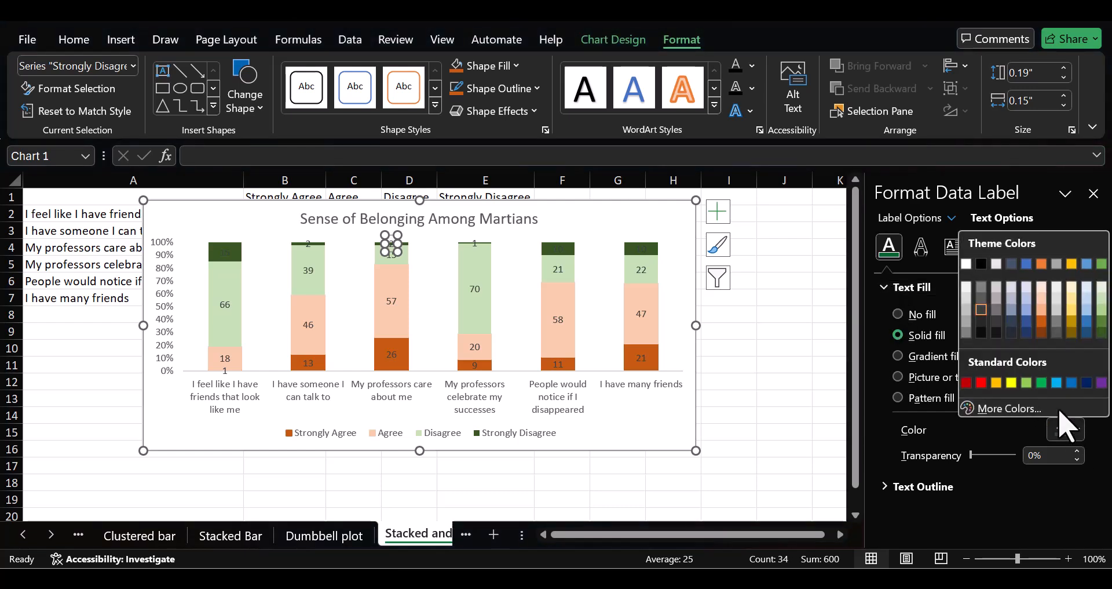
{"action": "left_click", "coordinate": [967, 287]}
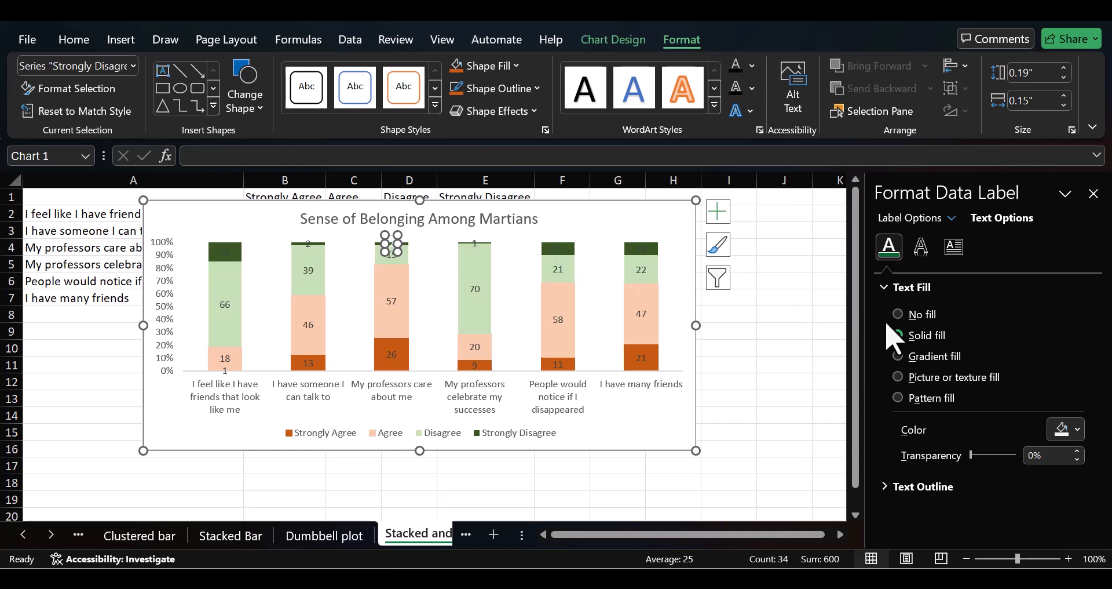
Set the text fill of the Strongly Disagree label on the "I feel like I have friends that look like me" column to white and close the label formatting.
{"action": "left_click", "coordinate": [225, 252]}
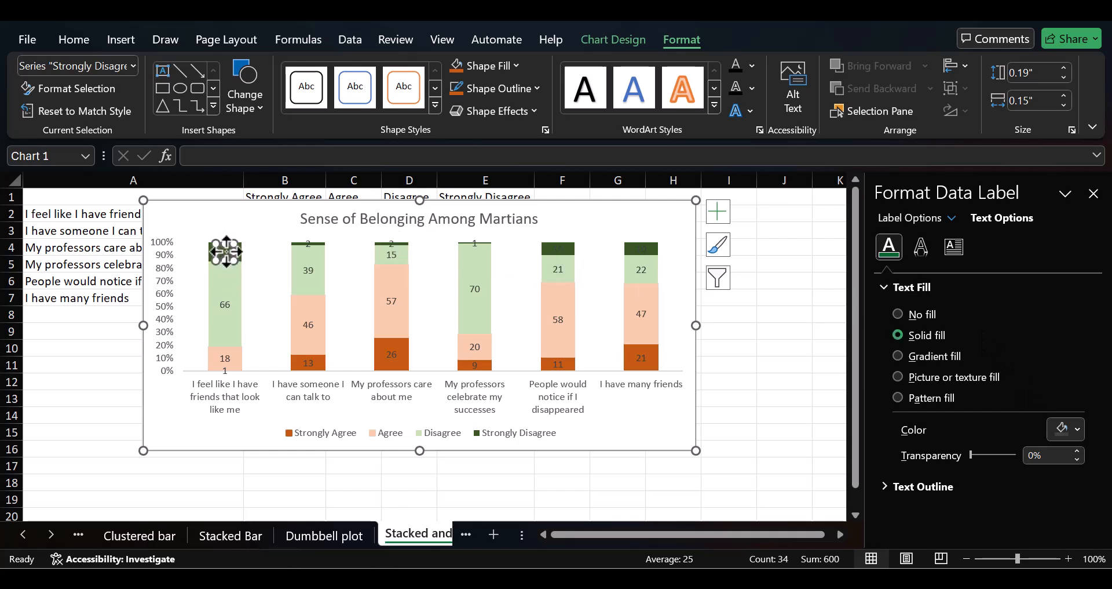
{"action": "left_click", "coordinate": [1078, 430]}
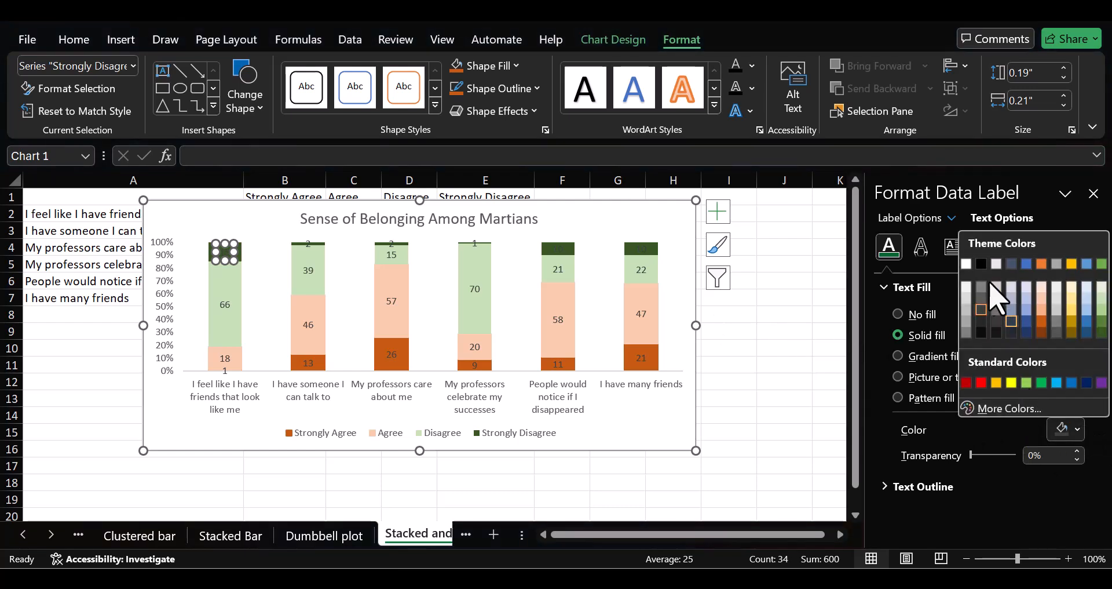
{"action": "left_click", "coordinate": [967, 264]}
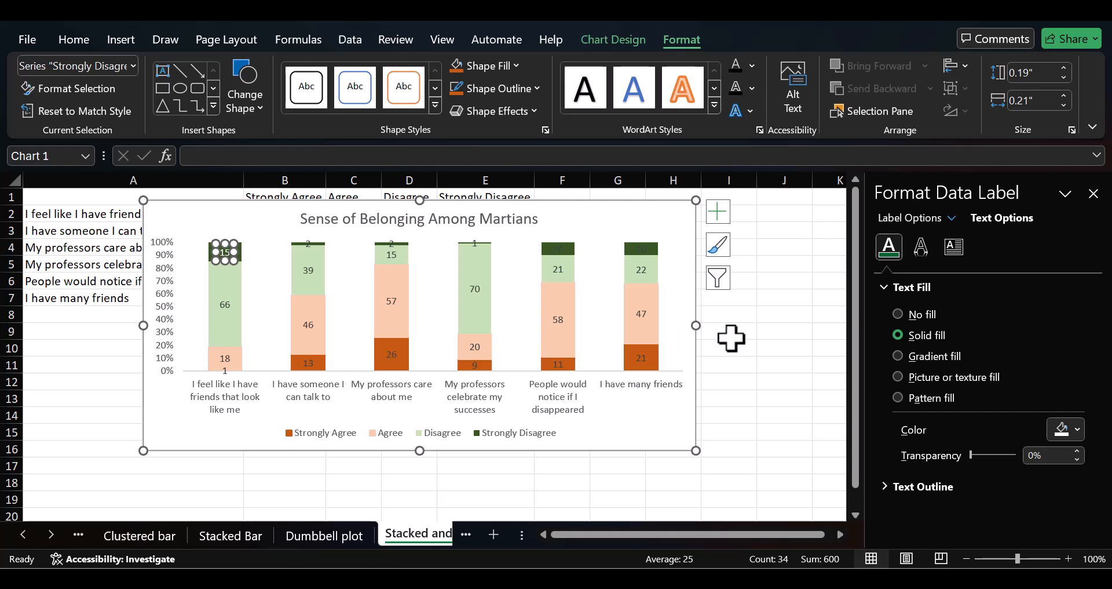
{"action": "left_click", "coordinate": [1094, 194]}
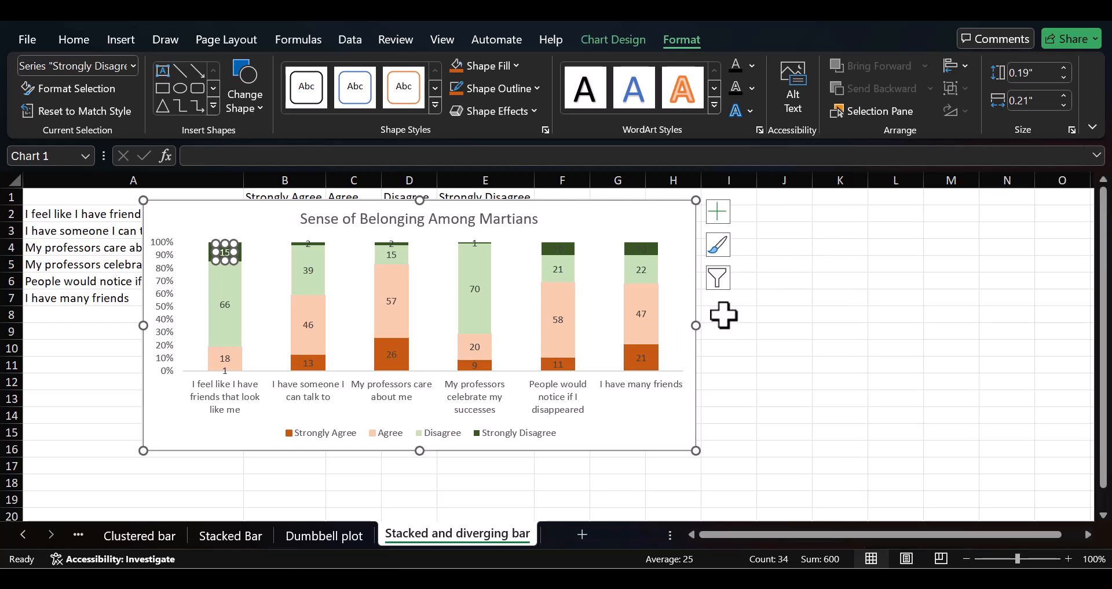
Move the chart so its upper-left corner sits near cell C5, uncovering most of the survey data.
{"action": "left_click", "coordinate": [675, 320]}
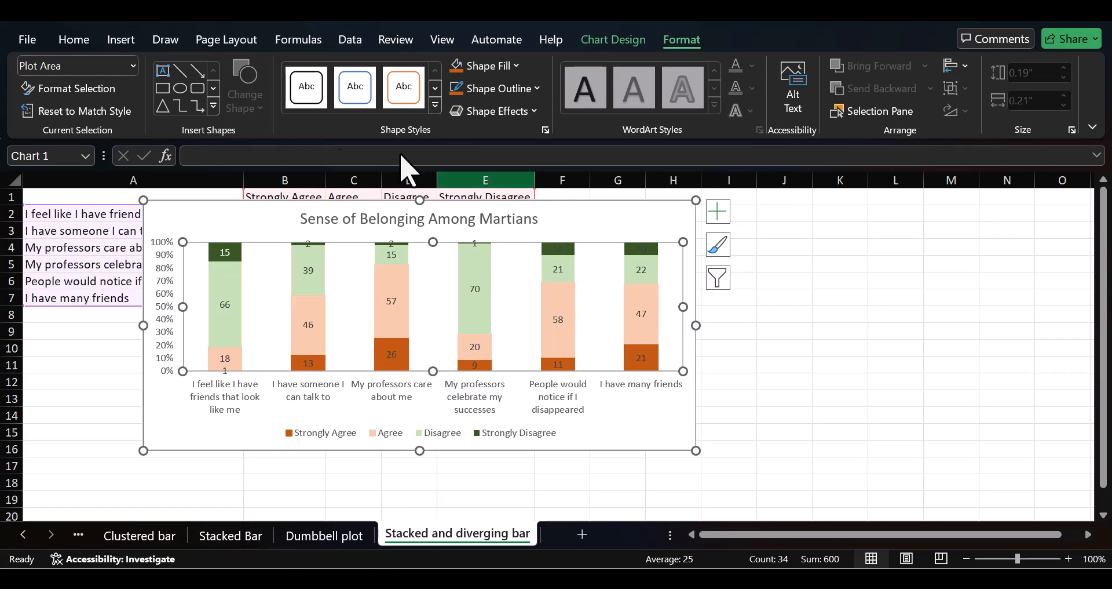
{"action": "left_click_drag", "start_coordinate": [201, 222], "coordinate": [403, 286]}
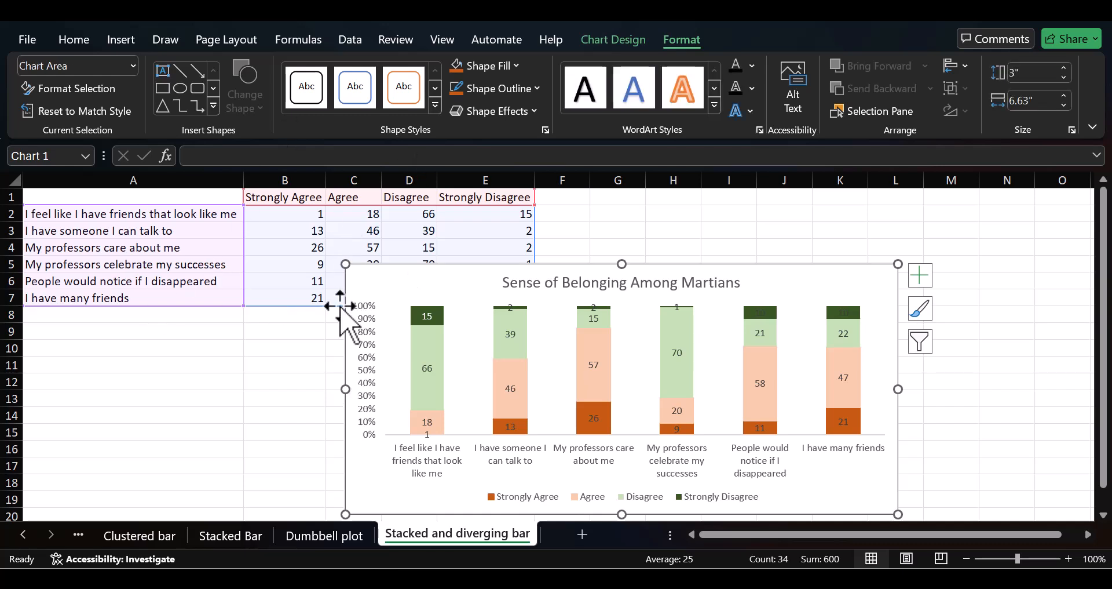